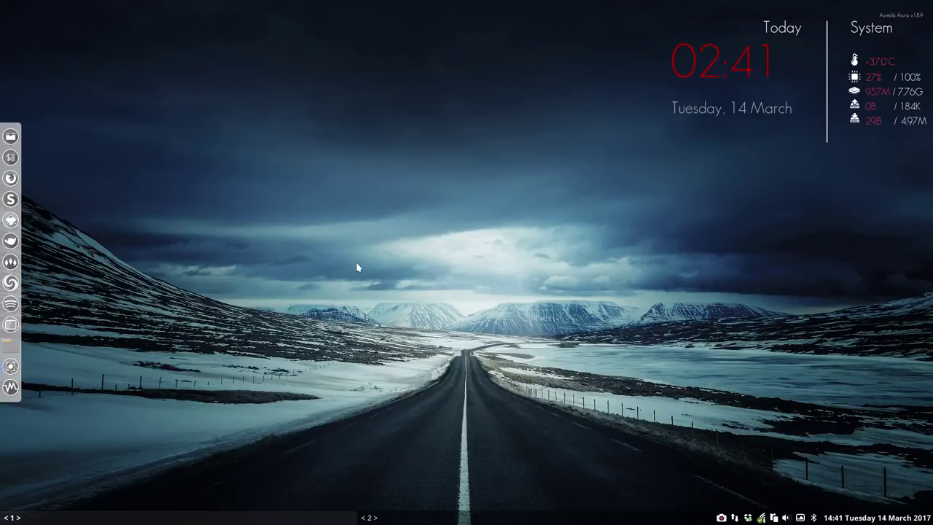
Open the file manager at DATA > archlabs > installation
{"action": "key", "text": "super+t"}
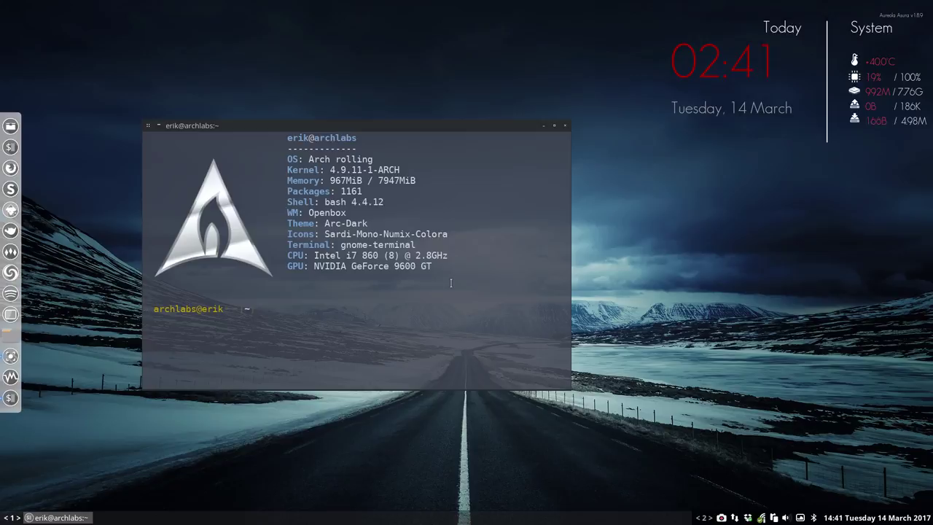
{"action": "left_click", "coordinate": [565, 129]}
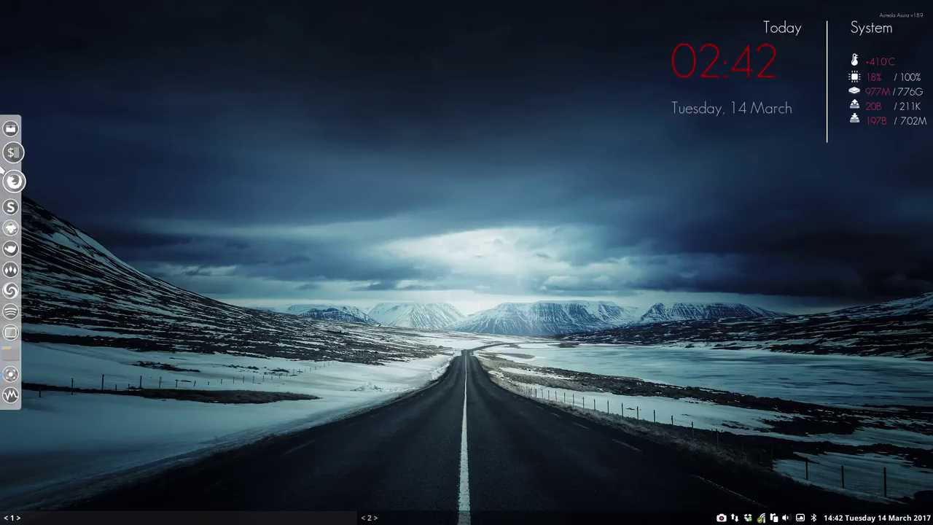
{"action": "left_click", "coordinate": [18, 137]}
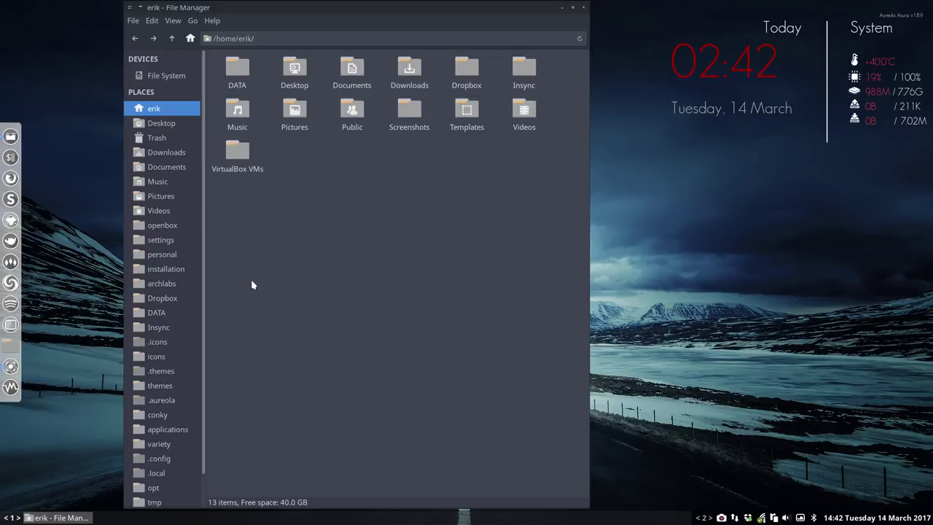
{"action": "left_click", "coordinate": [179, 313]}
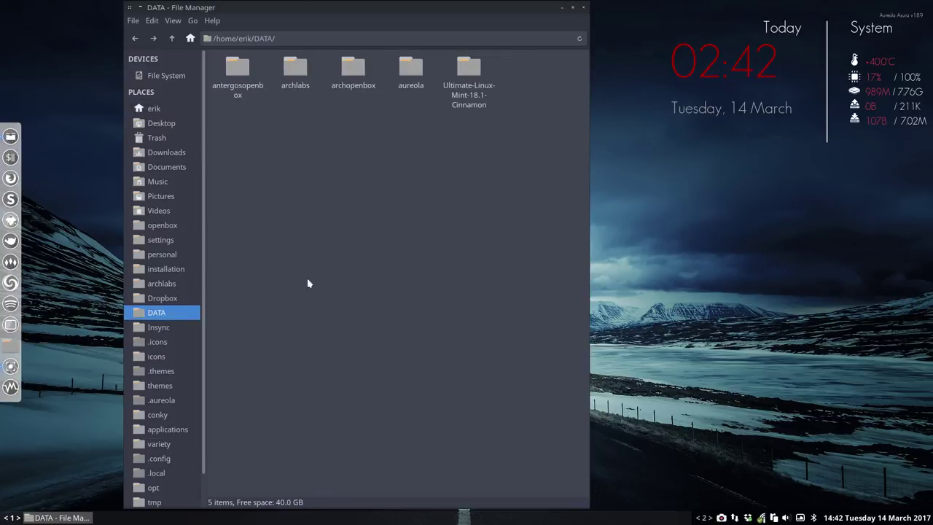
{"action": "double_click", "coordinate": [295, 71]}
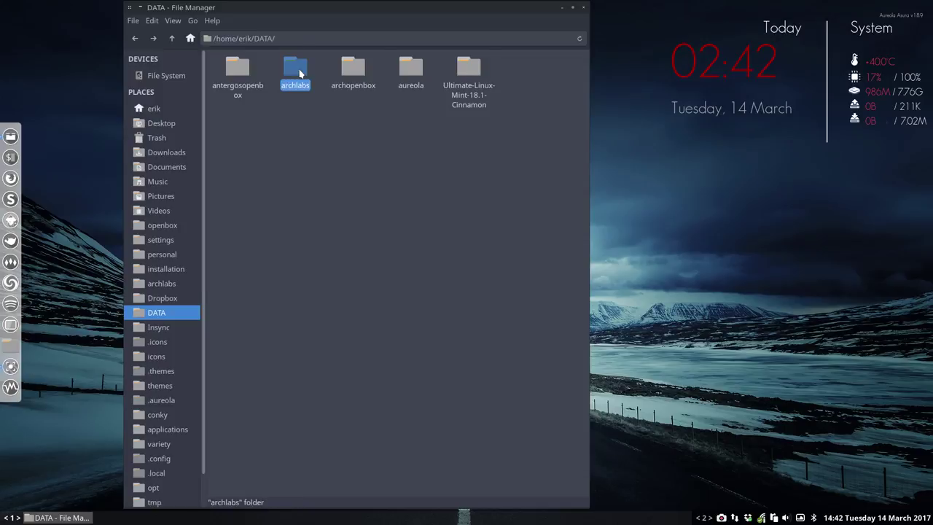
{"action": "double_click", "coordinate": [238, 70]}
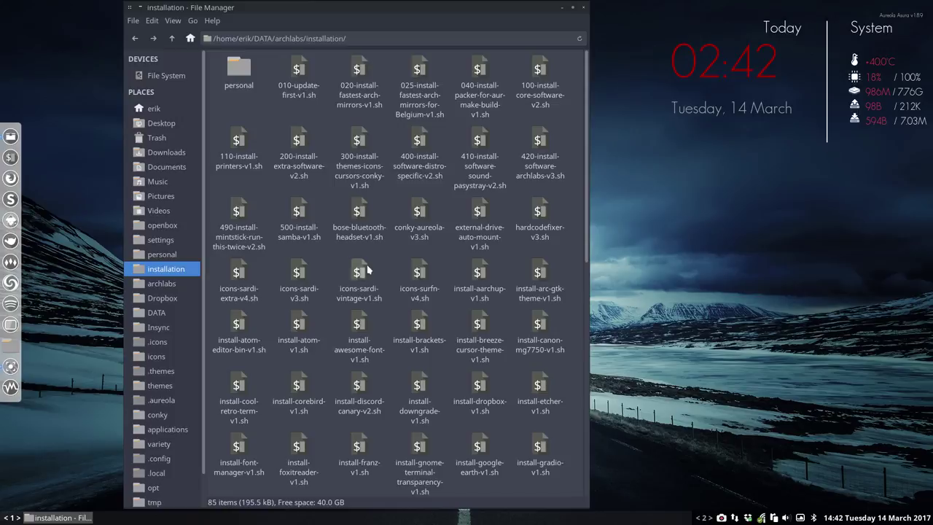
Run ./install-grub-customizer-v1.sh in a terminal opened in the installation folder
{"action": "right_click", "coordinate": [566, 194]}
{"action": "left_click", "coordinate": [644, 263]}
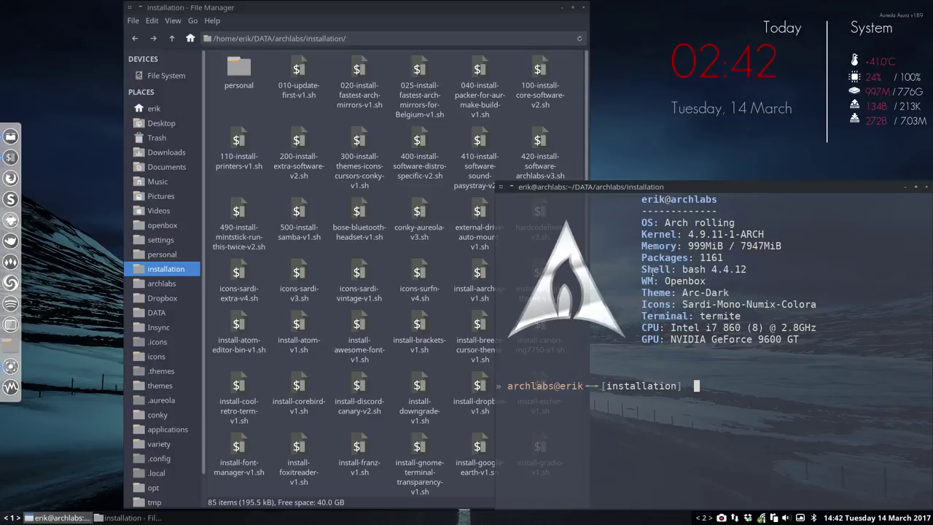
{"action": "type", "text": "./ins"}
{"action": "key", "text": "Tab"}
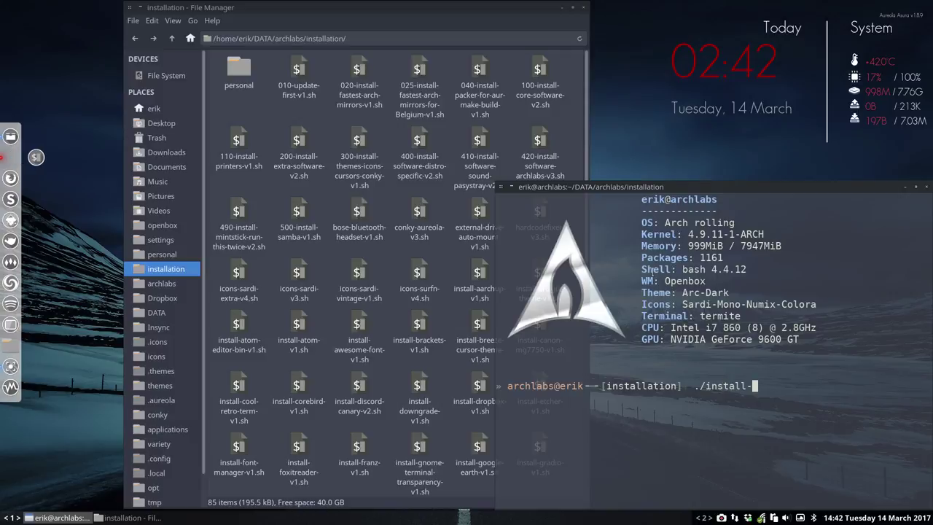
{"action": "type", "text": "grub"}
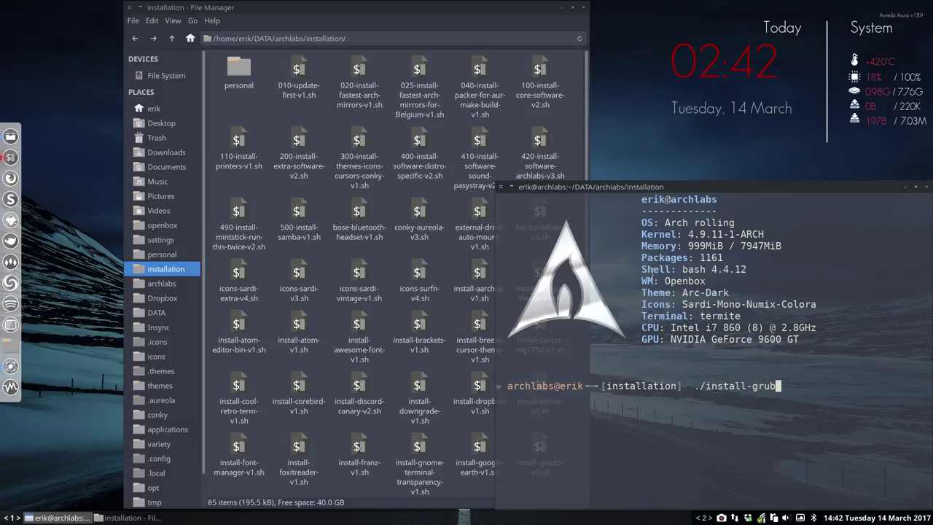
{"action": "key", "text": "Tab"}
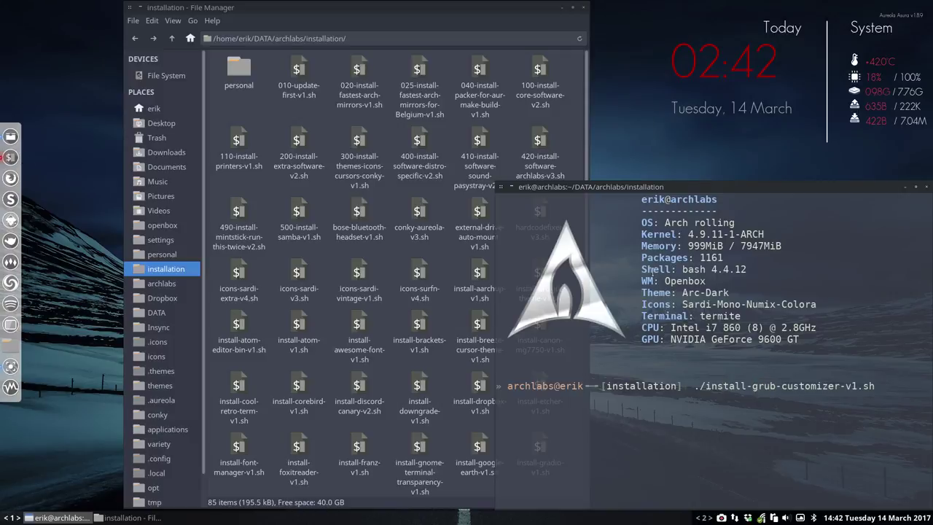
{"action": "key", "text": "Return"}
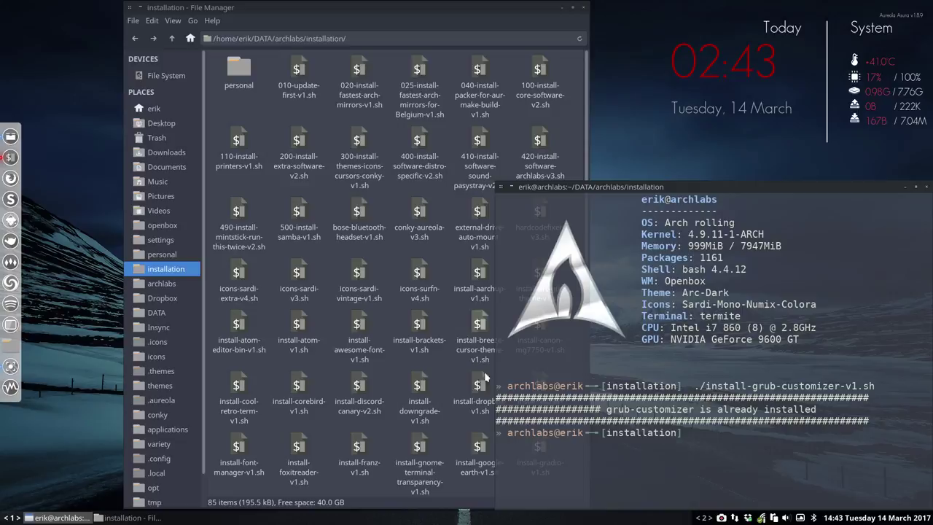
Return to the file manager and scroll through the installation scripts
{"action": "left_click", "coordinate": [456, 419]}
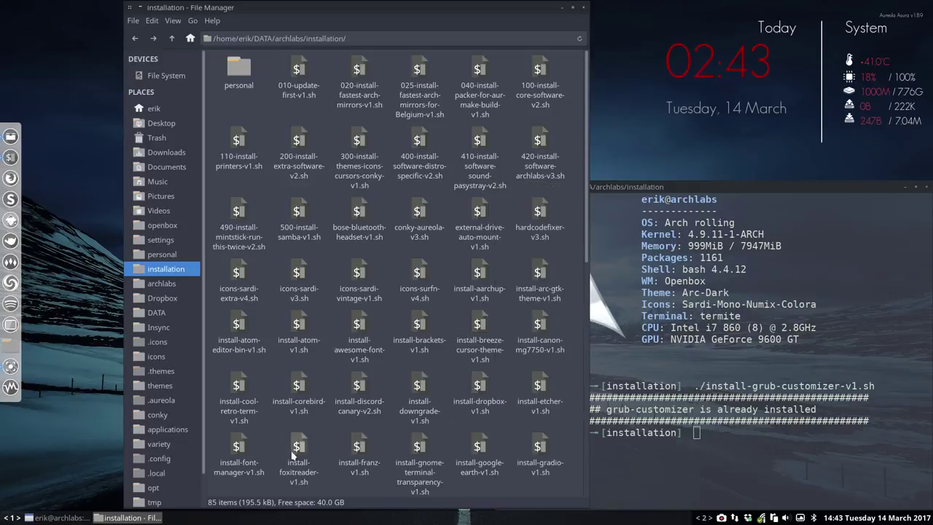
{"action": "scroll", "coordinate": [510, 453], "scroll_direction": "down", "scroll_amount": 3}
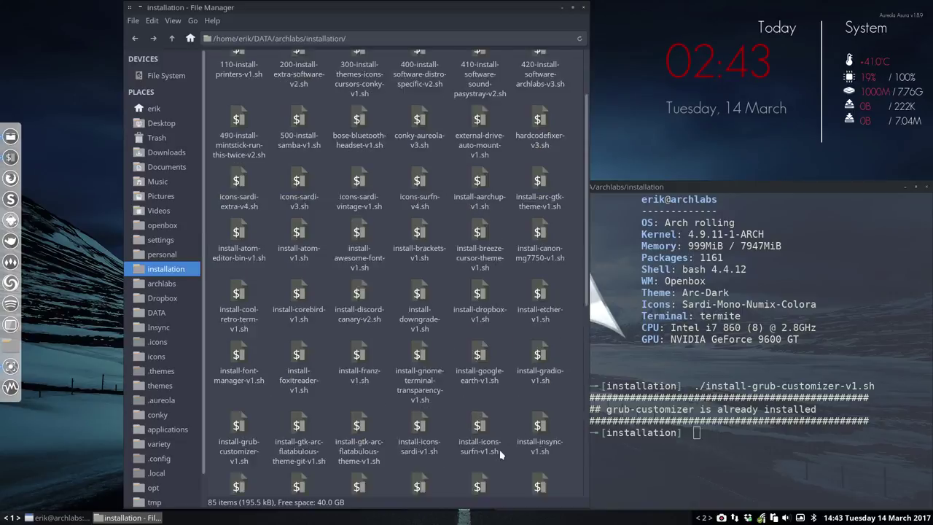
{"action": "scroll", "coordinate": [500, 453], "scroll_direction": "down", "scroll_amount": 2}
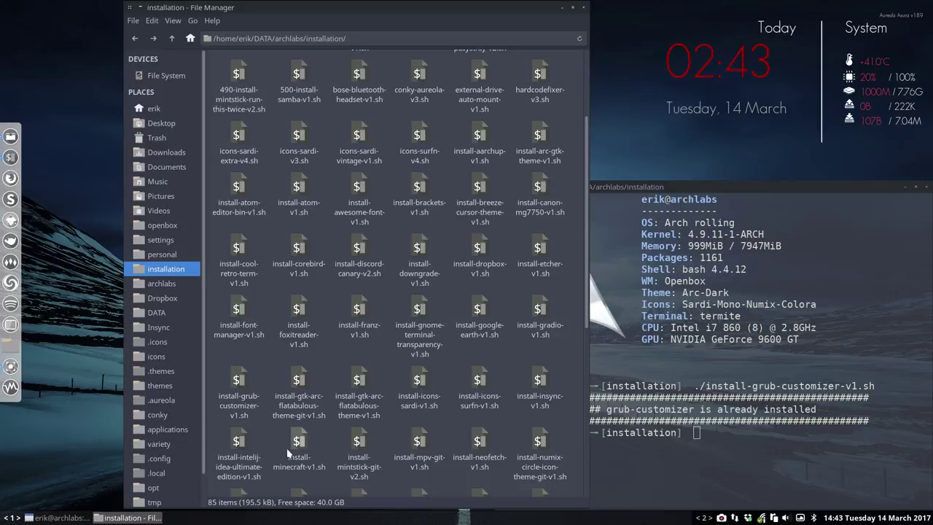
Open install-grub-customizer-v1.sh in Sublime Text and review the package check and success lines
{"action": "double_click", "coordinate": [246, 382]}
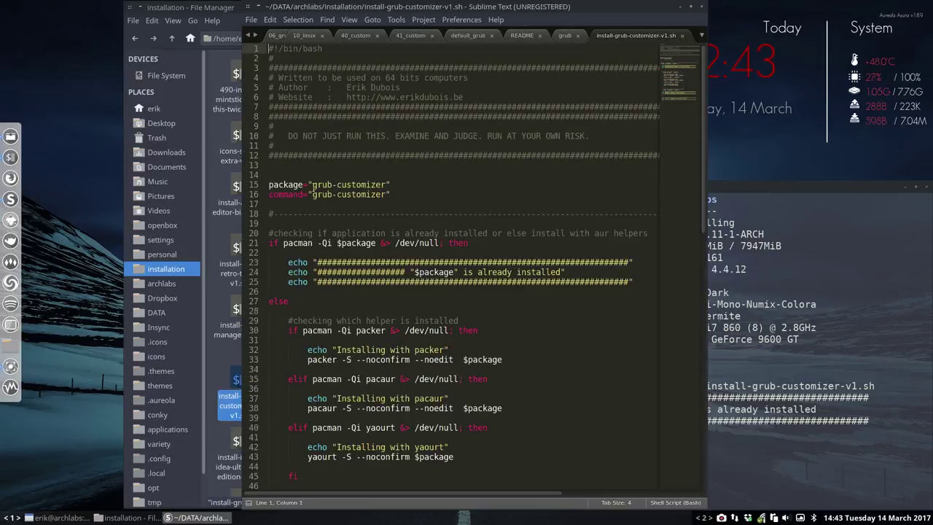
{"action": "left_click_drag", "start_coordinate": [311, 184], "coordinate": [385, 184]}
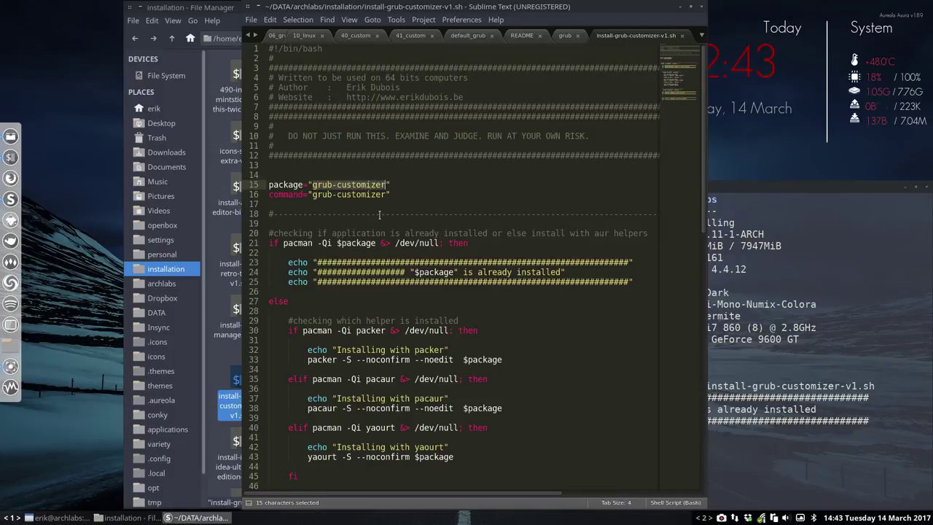
{"action": "scroll", "coordinate": [456, 374], "scroll_direction": "down", "scroll_amount": 4}
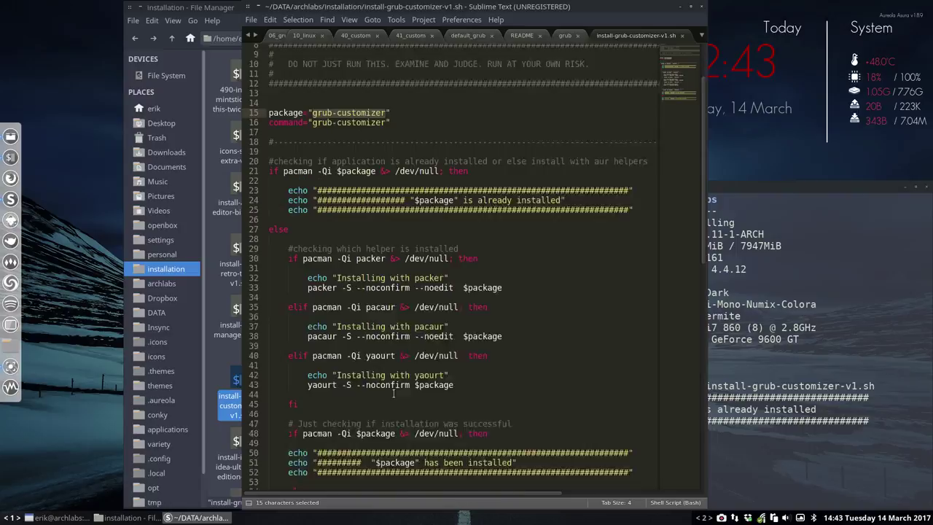
{"action": "left_click_drag", "start_coordinate": [400, 363], "coordinate": [284, 209]}
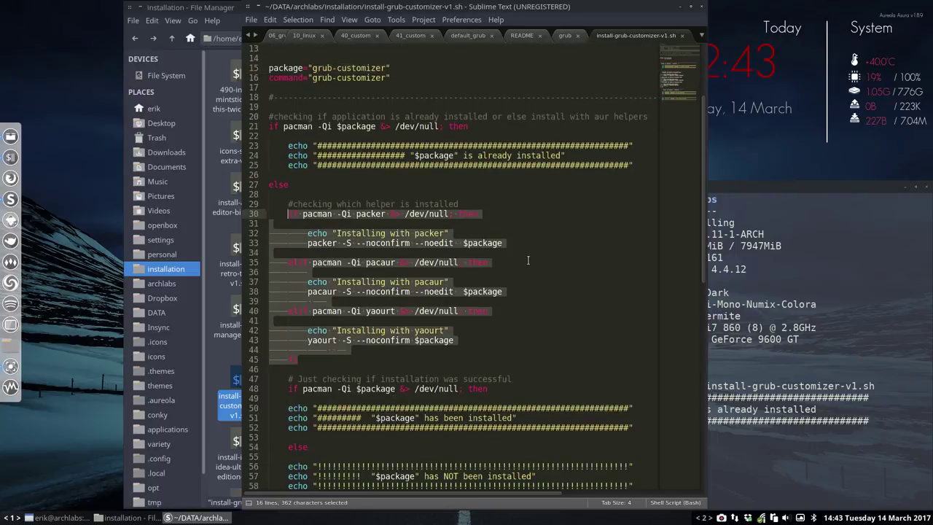
{"action": "left_click", "coordinate": [369, 213]}
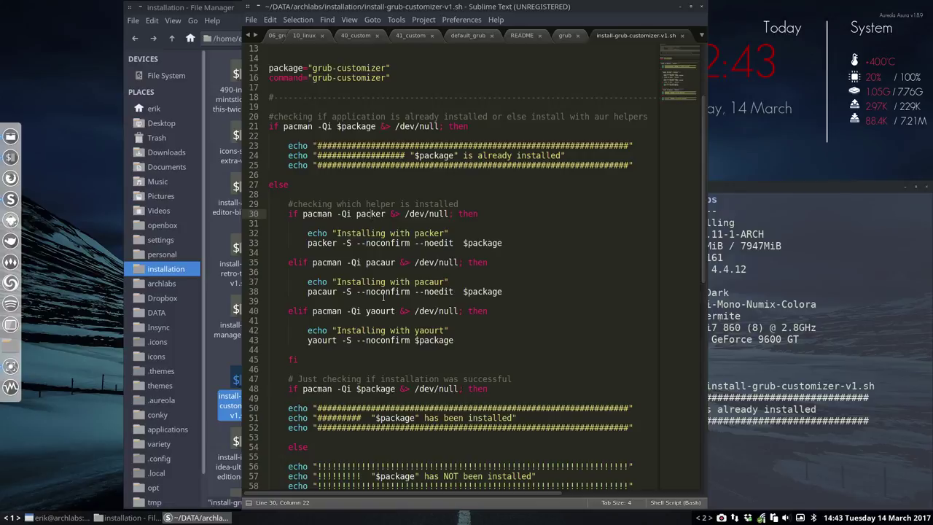
{"action": "scroll", "coordinate": [353, 377], "scroll_direction": "down", "scroll_amount": 1}
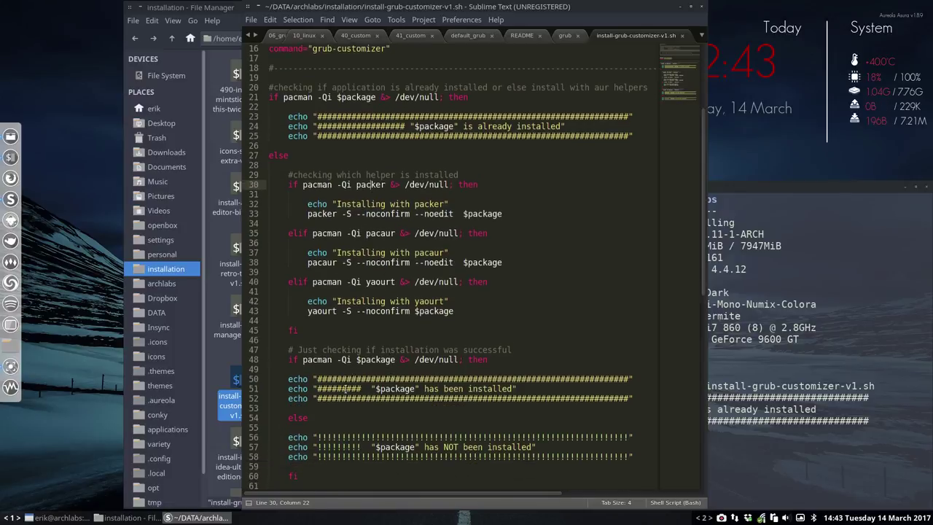
{"action": "left_click_drag", "start_coordinate": [344, 388], "coordinate": [429, 399]}
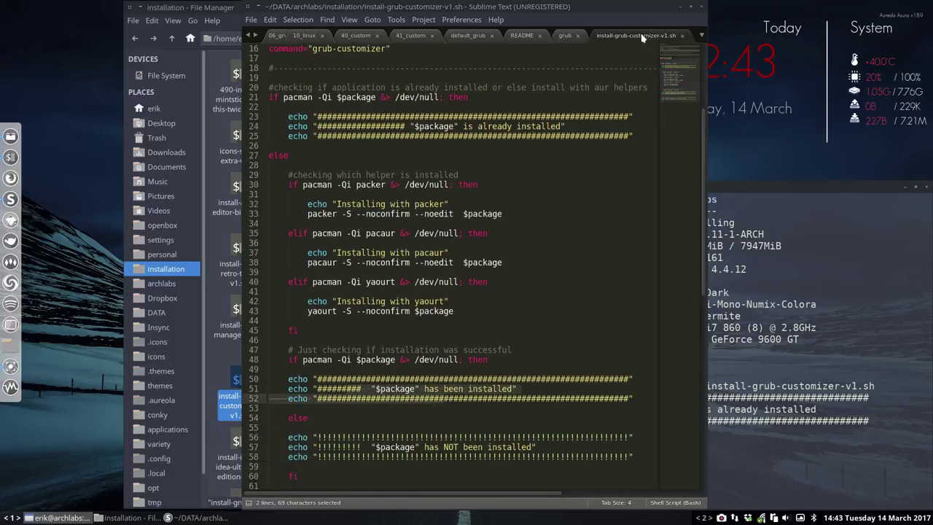
Compare the terminal's already-installed message with the script's success lines, then minimize Sublime Text
{"action": "left_click_drag", "start_coordinate": [628, 8], "coordinate": [461, 19]}
{"action": "left_click", "coordinate": [694, 398]}
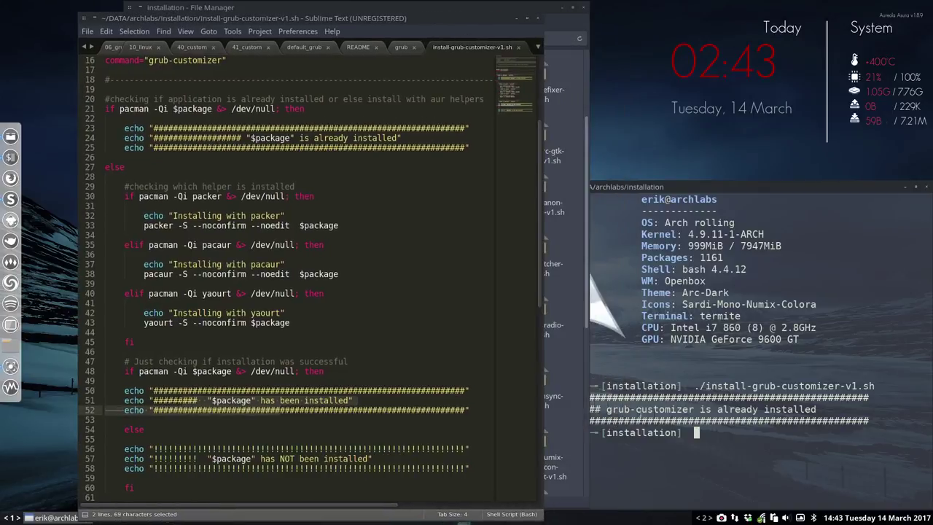
{"action": "left_click_drag", "start_coordinate": [606, 409], "coordinate": [829, 408]}
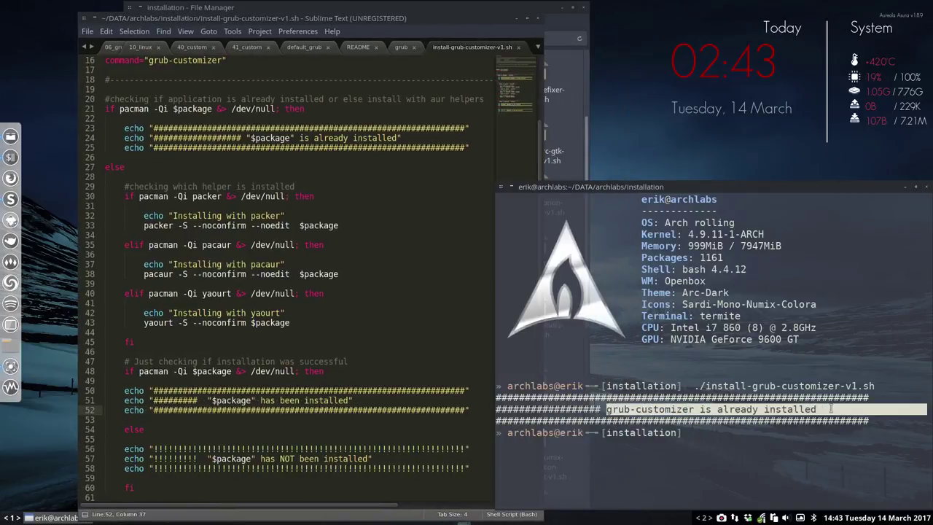
{"action": "left_click", "coordinate": [335, 423]}
{"action": "left_click_drag", "start_coordinate": [360, 400], "coordinate": [167, 400]}
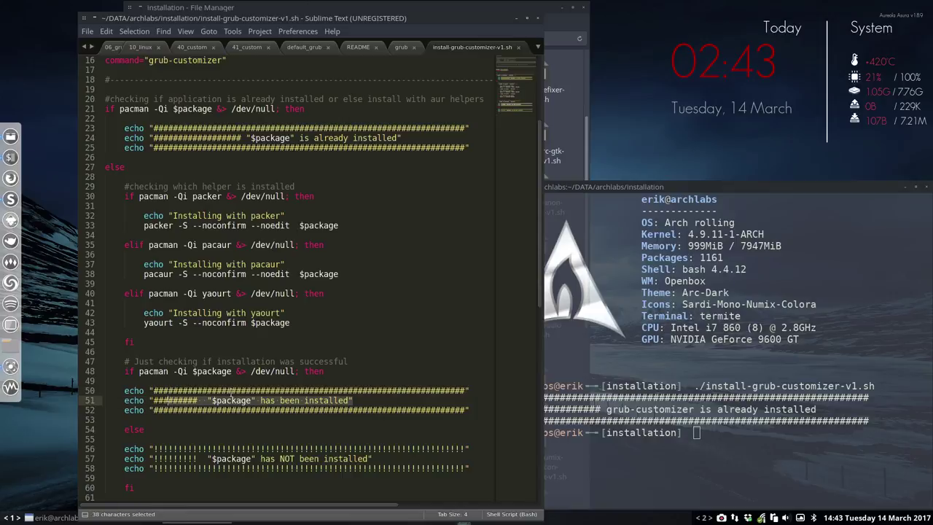
{"action": "left_click", "coordinate": [526, 17]}
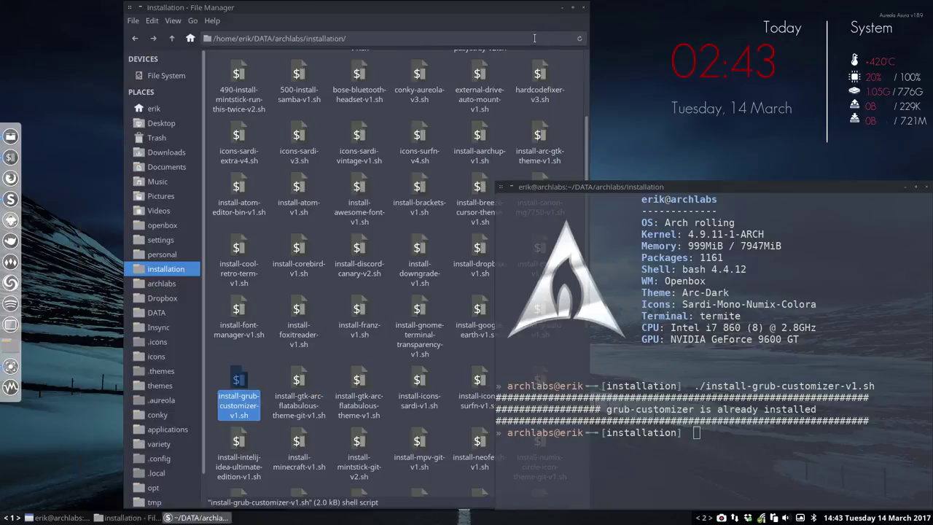
Close the file manager, search 'grub' in Xfce Application Finder, and dismiss it
{"action": "left_click", "coordinate": [583, 8]}
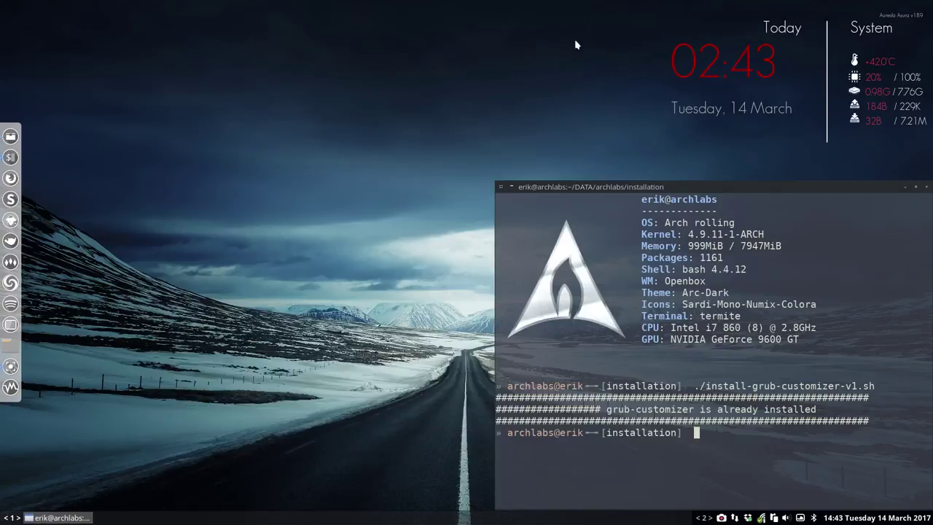
{"action": "right_click", "coordinate": [250, 155]}
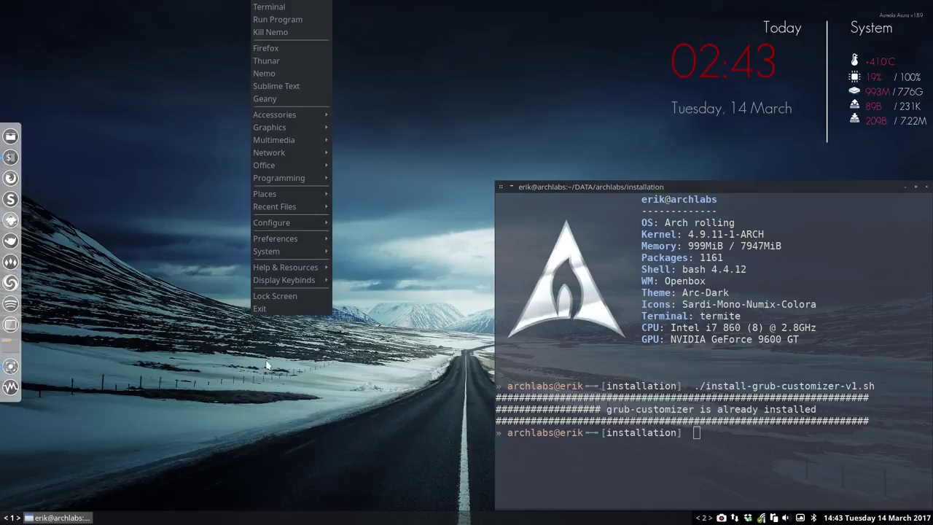
{"action": "left_click", "coordinate": [255, 395]}
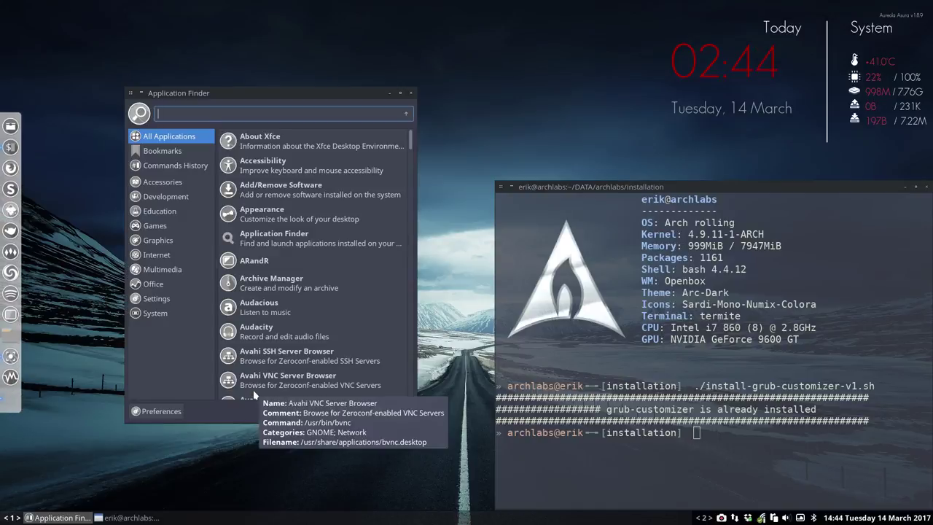
{"action": "type", "text": "grub"}
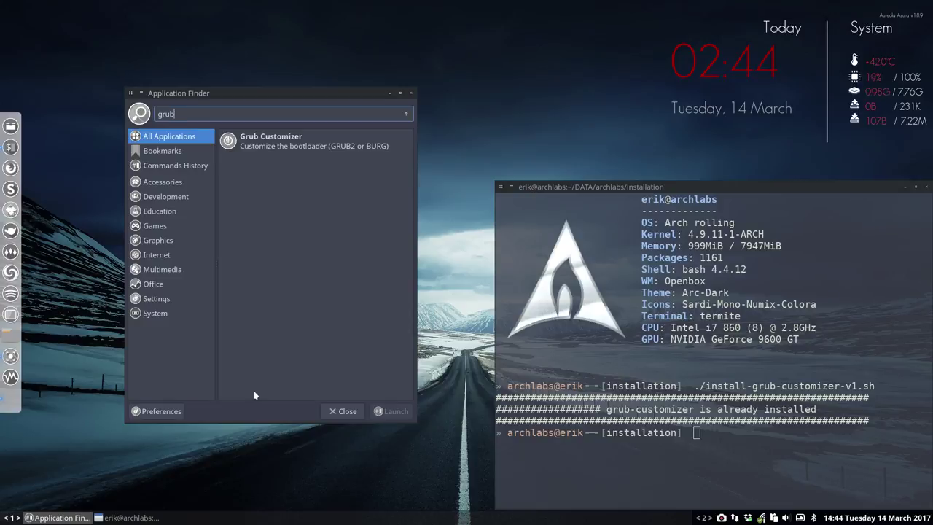
{"action": "key", "text": "Return"}
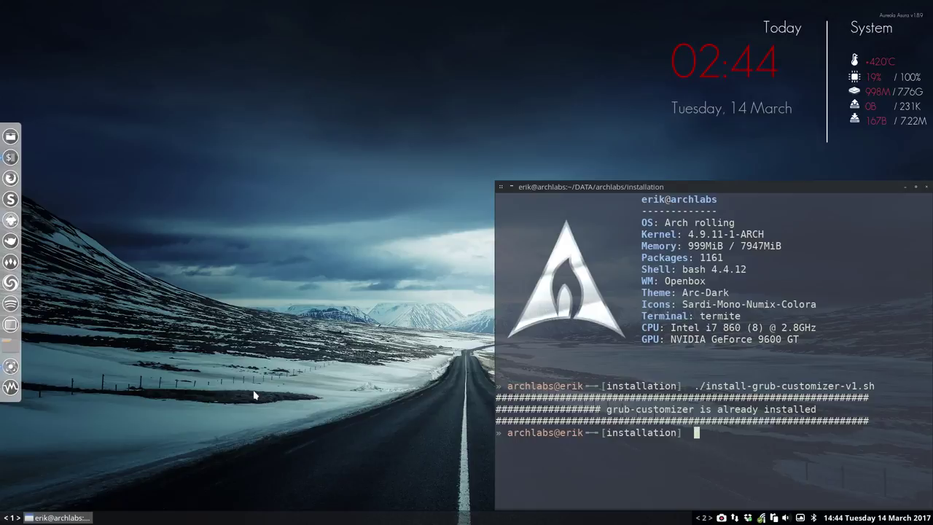
Launch grub-customizer from dmenu's 'grub' matches, retrying once
{"action": "key", "text": "super+d"}
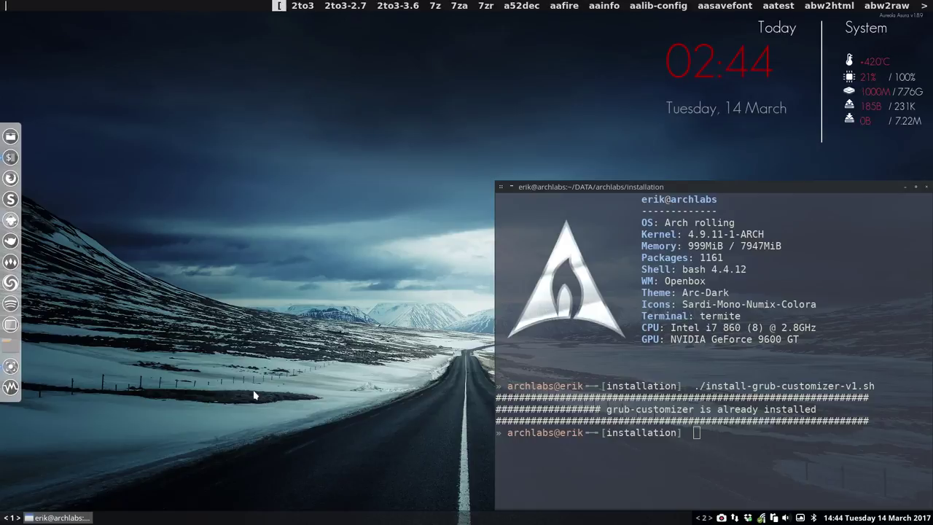
{"action": "type", "text": "gru"}
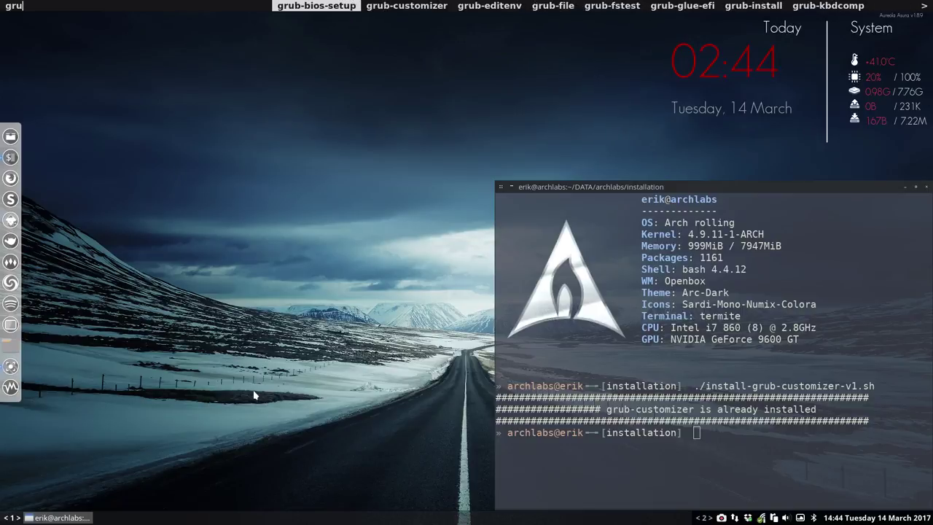
{"action": "type", "text": "b"}
{"action": "key", "text": "Right"}
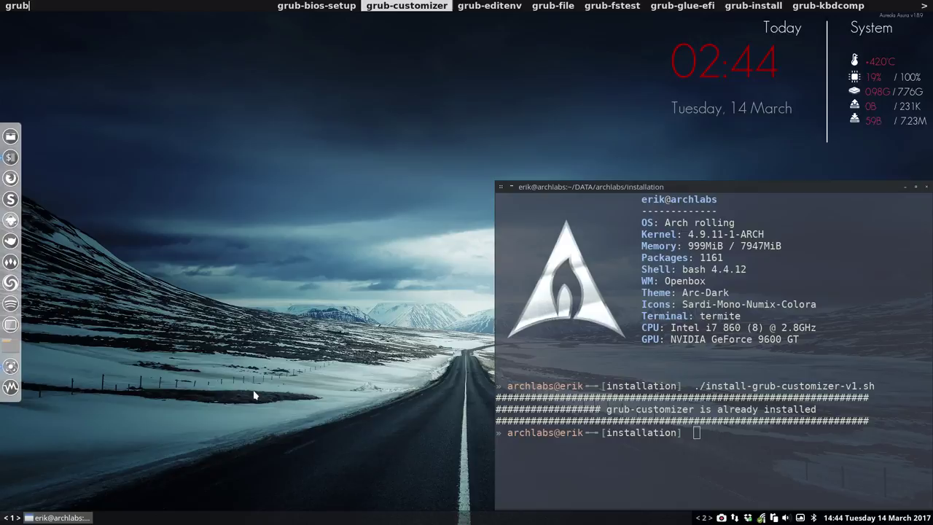
{"action": "key", "text": "Return"}
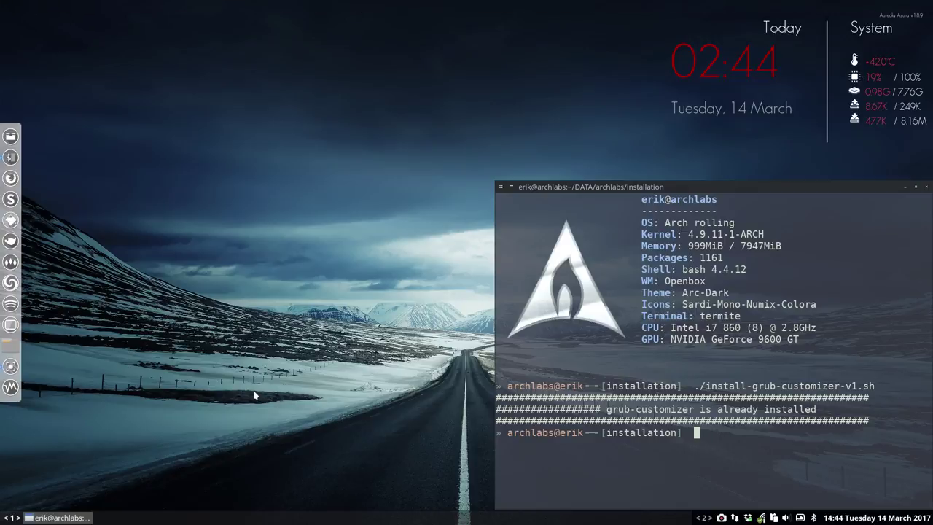
{"action": "key", "text": "super+d"}
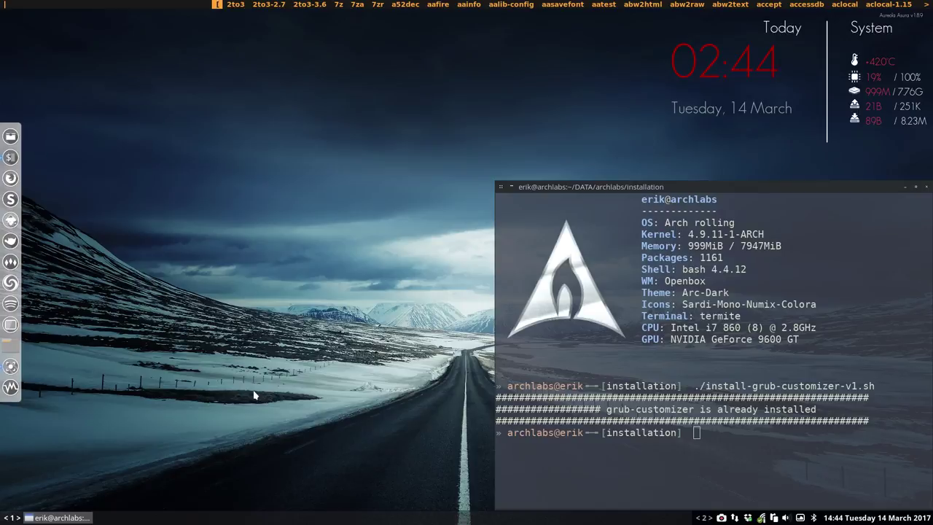
{"action": "type", "text": "grub"}
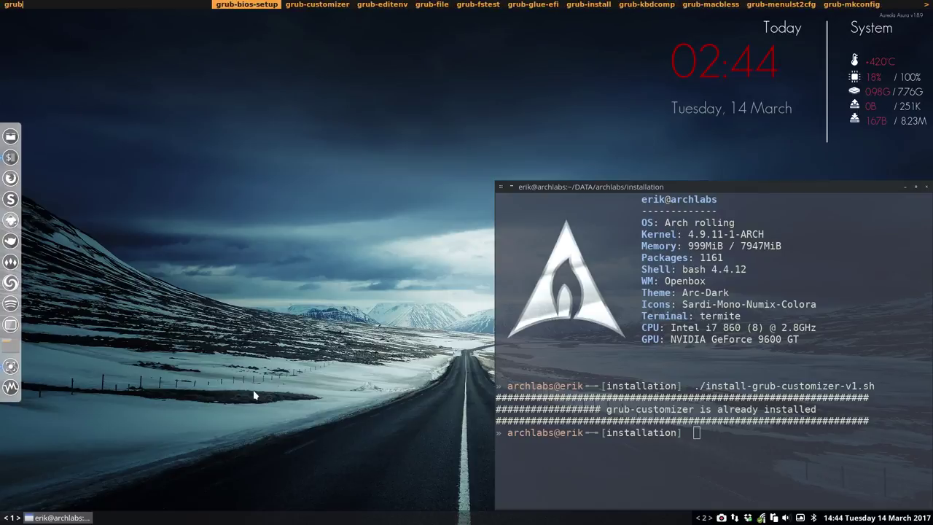
{"action": "key", "text": "Right"}
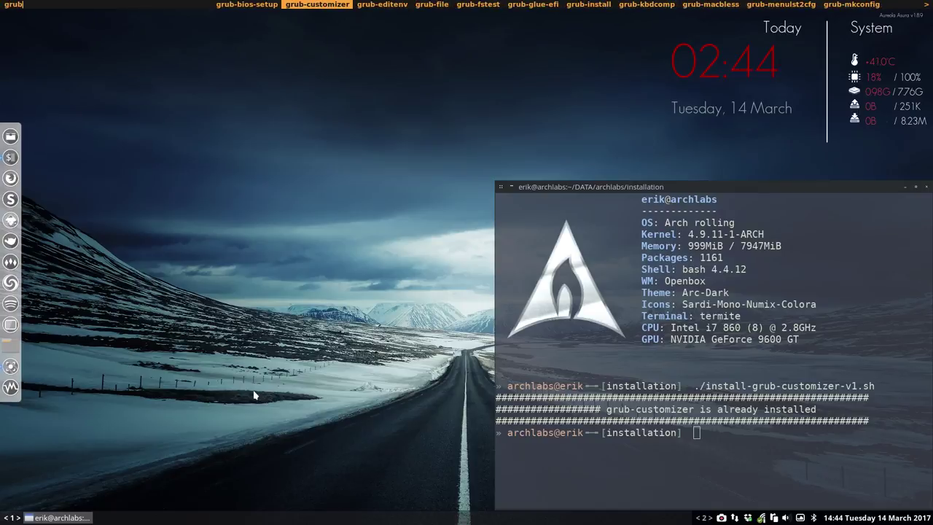
{"action": "key", "text": "Return"}
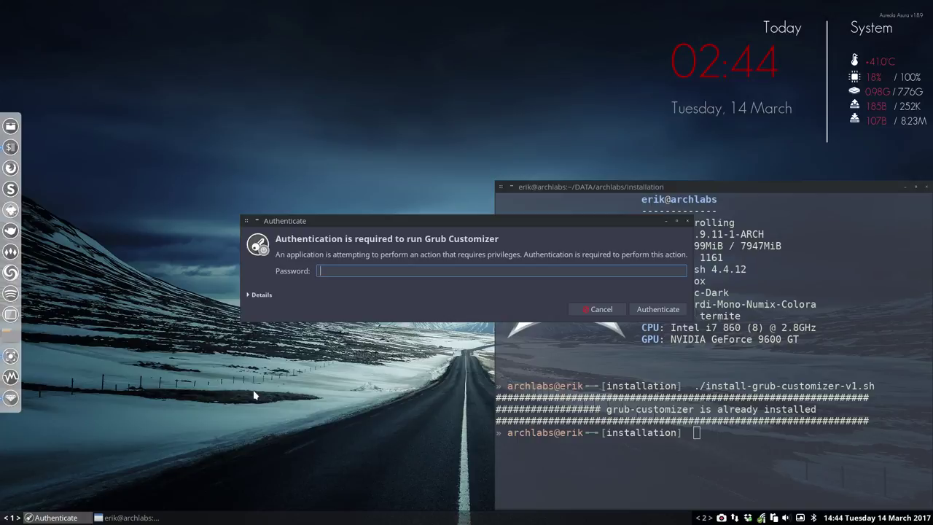
Authenticate with the account password, centre Grub Customizer and close the terminal
{"action": "type", "text": "****"}
{"action": "key", "text": "Return"}
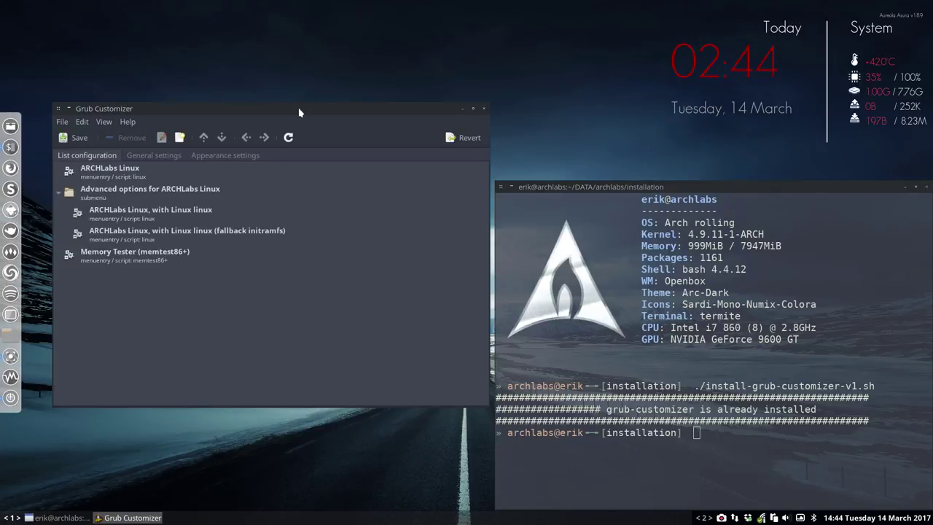
{"action": "left_click_drag", "start_coordinate": [297, 107], "coordinate": [432, 76]}
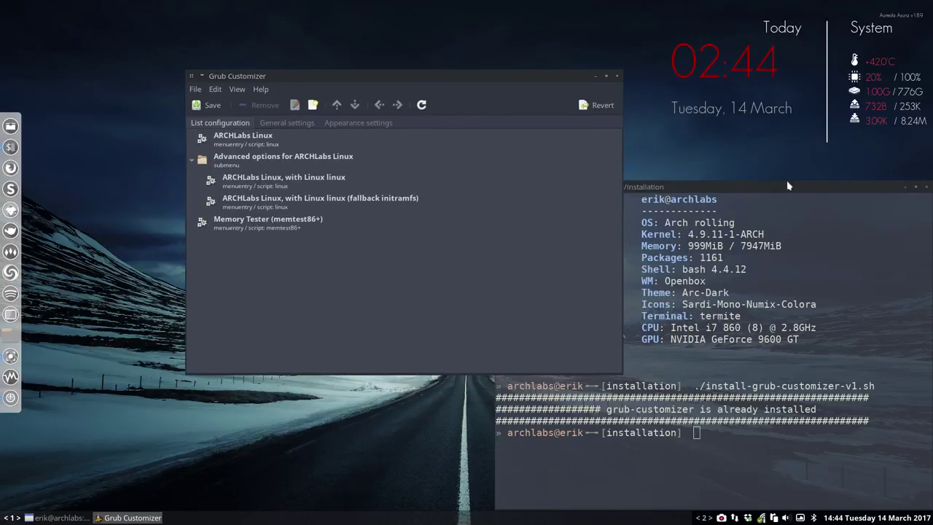
{"action": "left_click", "coordinate": [867, 194]}
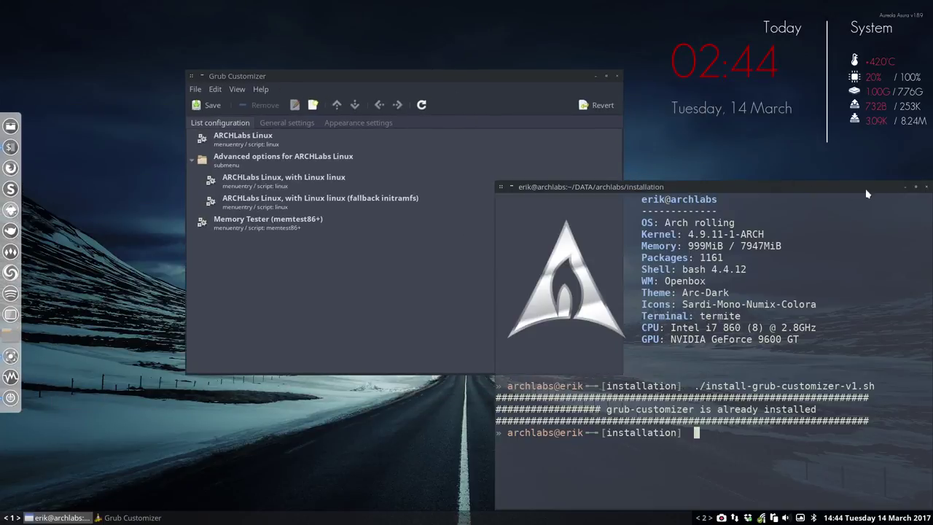
{"action": "left_click", "coordinate": [926, 188]}
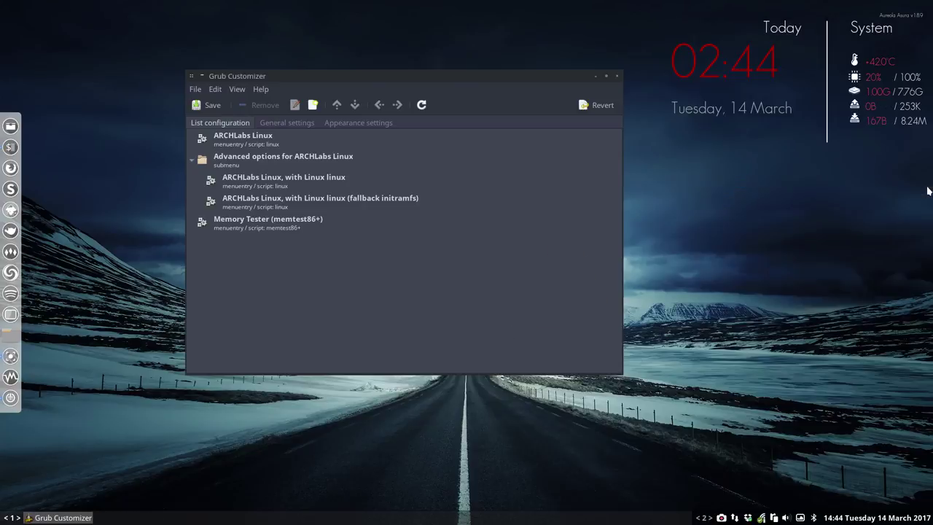
Switch through the tabs to reach the Appearance settings page
{"action": "left_click", "coordinate": [290, 124]}
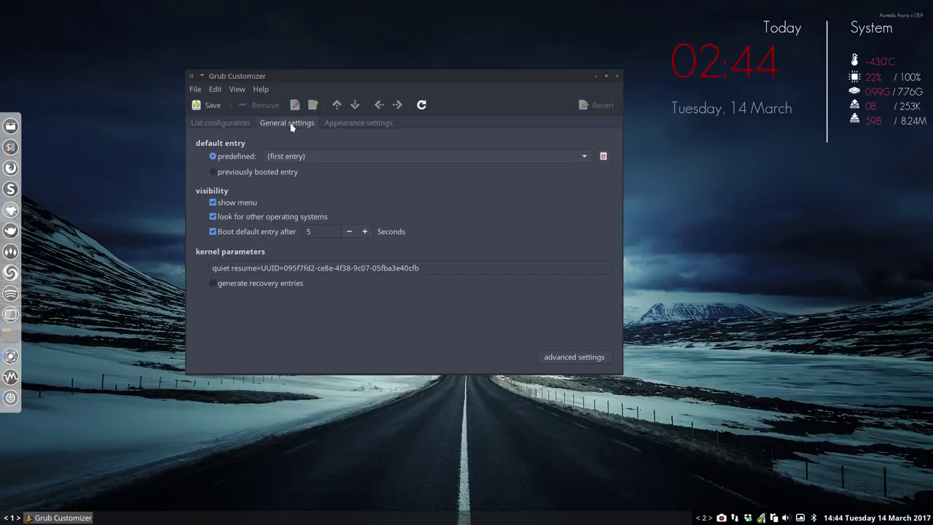
{"action": "left_click", "coordinate": [360, 125]}
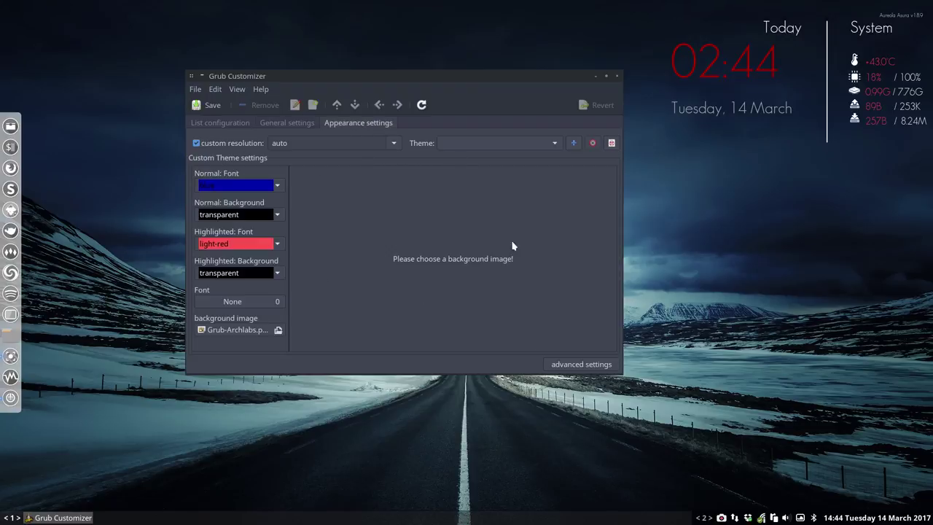
{"action": "left_click", "coordinate": [231, 125]}
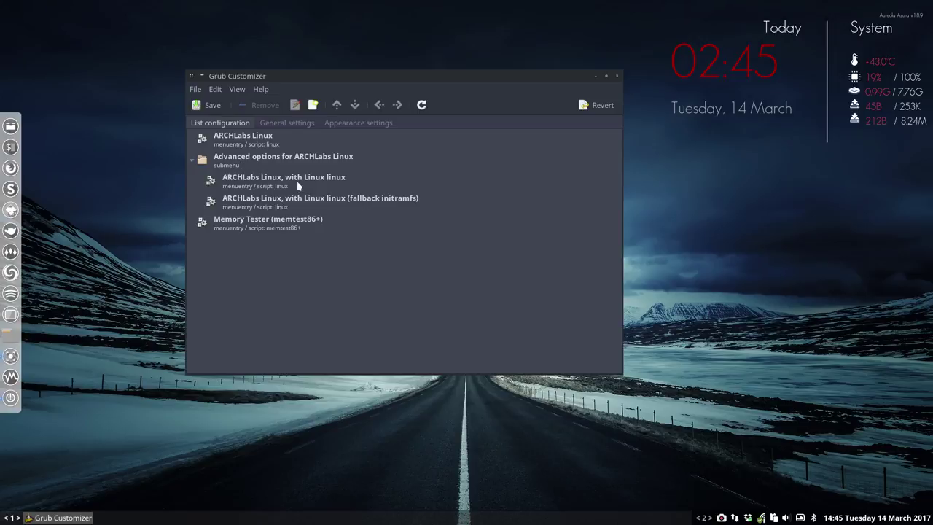
{"action": "left_click", "coordinate": [296, 124]}
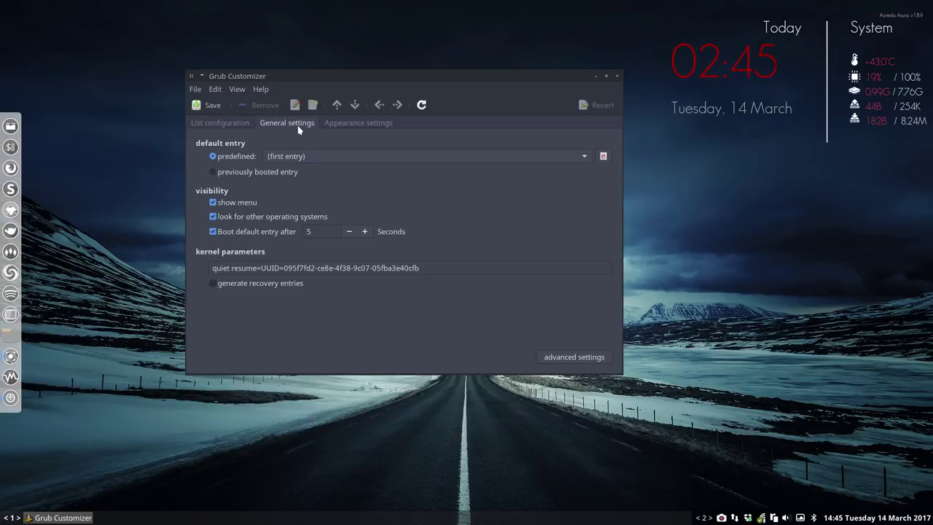
{"action": "left_click", "coordinate": [358, 123]}
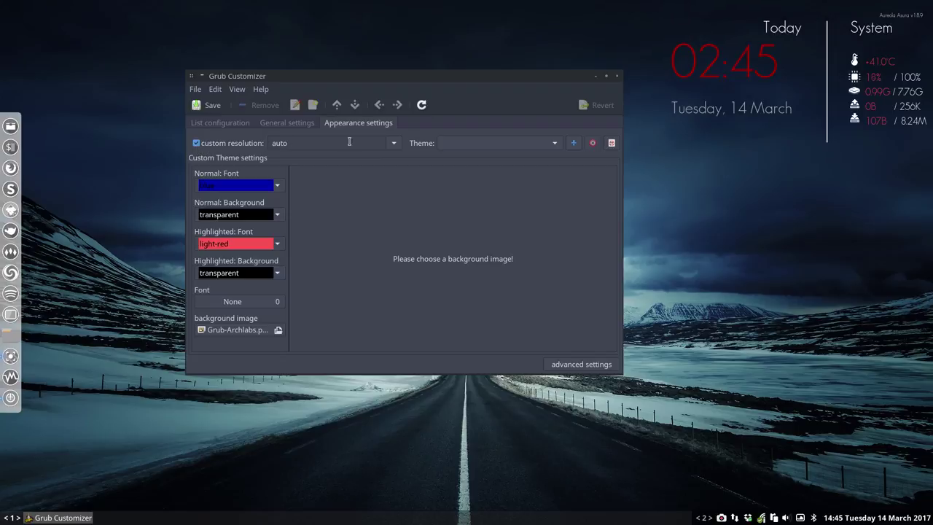
Browse the custom resolution list, then set the resolution field to 'auto'
{"action": "left_click", "coordinate": [393, 143]}
{"action": "left_click", "coordinate": [392, 140]}
{"action": "left_click", "coordinate": [392, 143]}
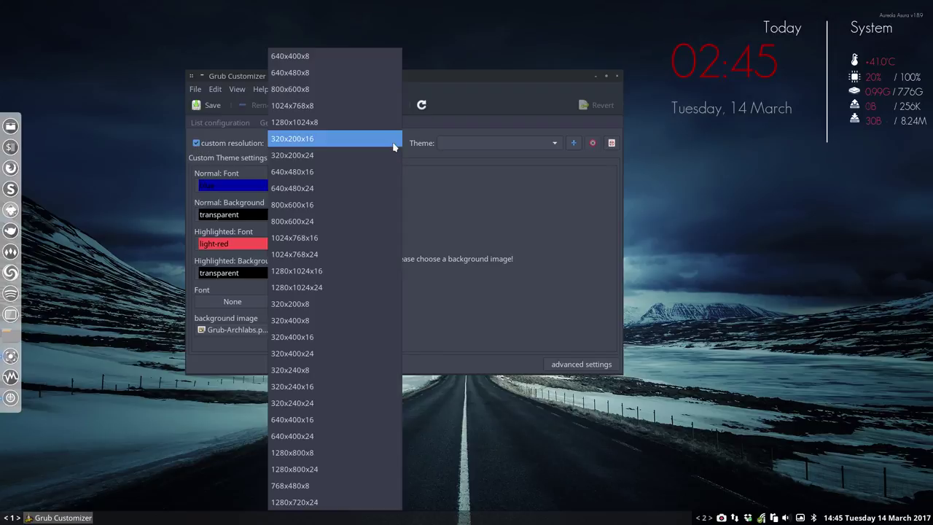
{"action": "left_click", "coordinate": [426, 151]}
{"action": "left_click", "coordinate": [389, 148]}
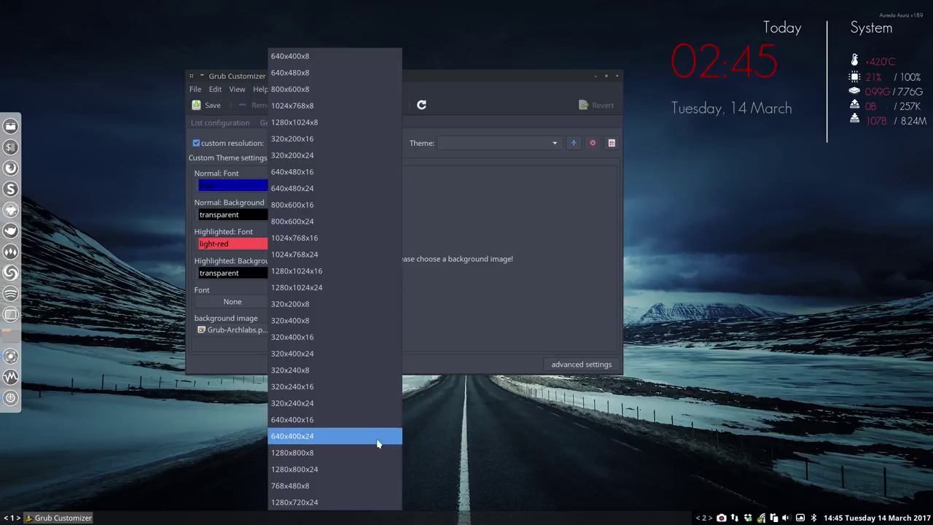
{"action": "left_click", "coordinate": [354, 42]}
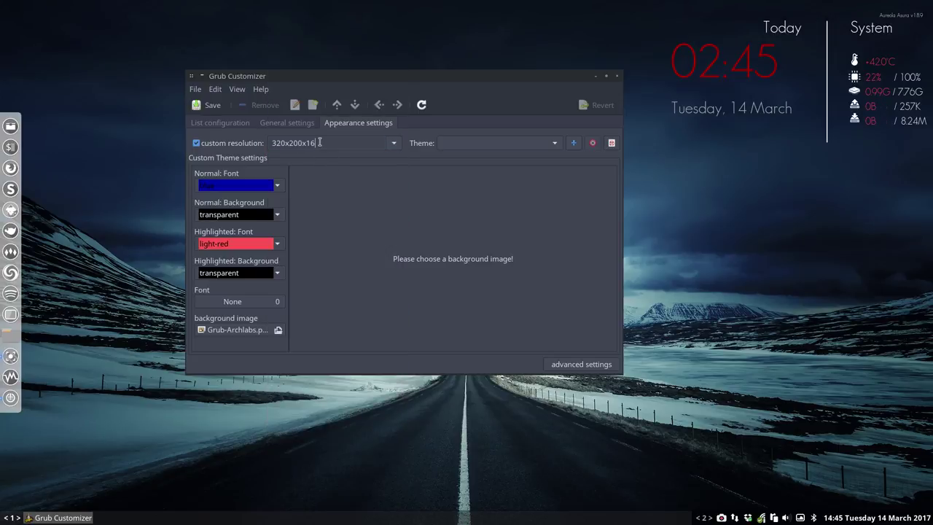
{"action": "left_click", "coordinate": [318, 143]}
{"action": "key", "text": "ctrl+a"}
{"action": "key", "text": "BackSpace"}
{"action": "type", "text": "auto"}
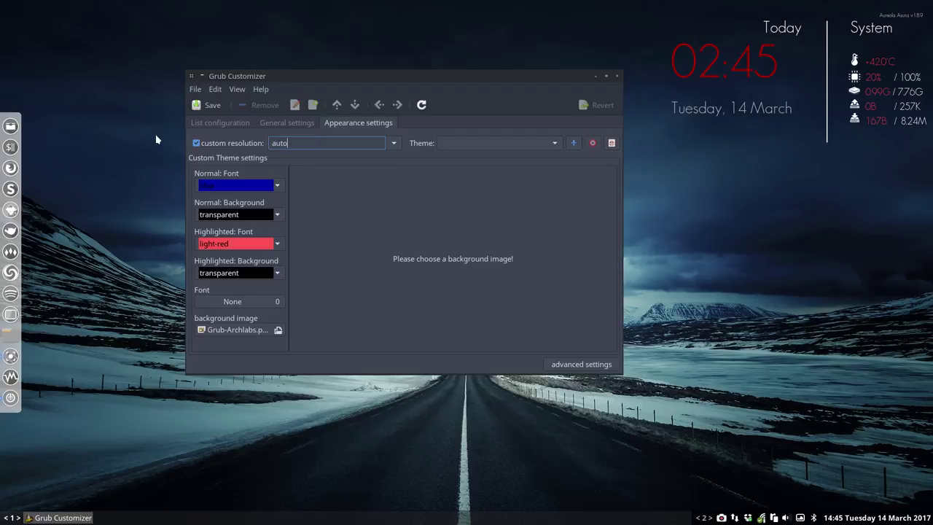
{"action": "left_click", "coordinate": [277, 188]}
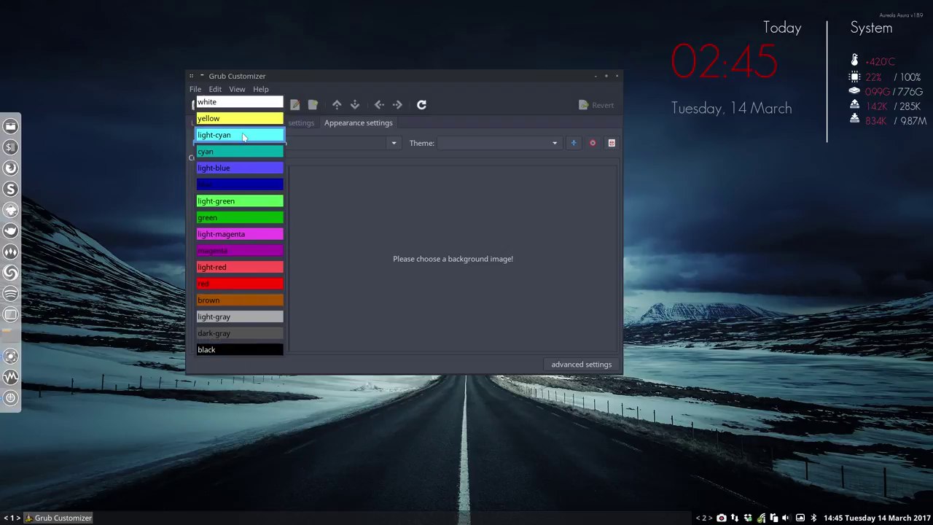
{"action": "left_click", "coordinate": [379, 232]}
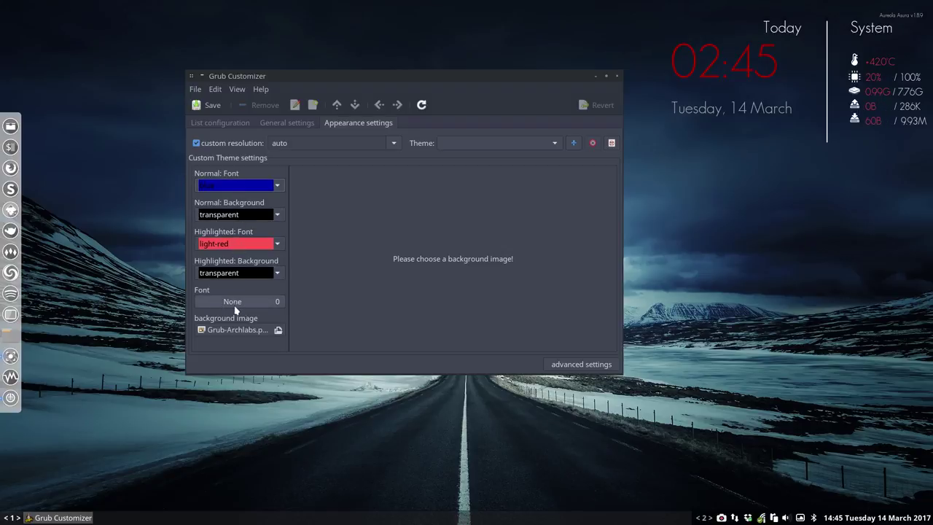
Set Downloads/Grub-Archlabs.png as background image, keeping Normal background transparent
{"action": "left_click", "coordinate": [237, 329]}
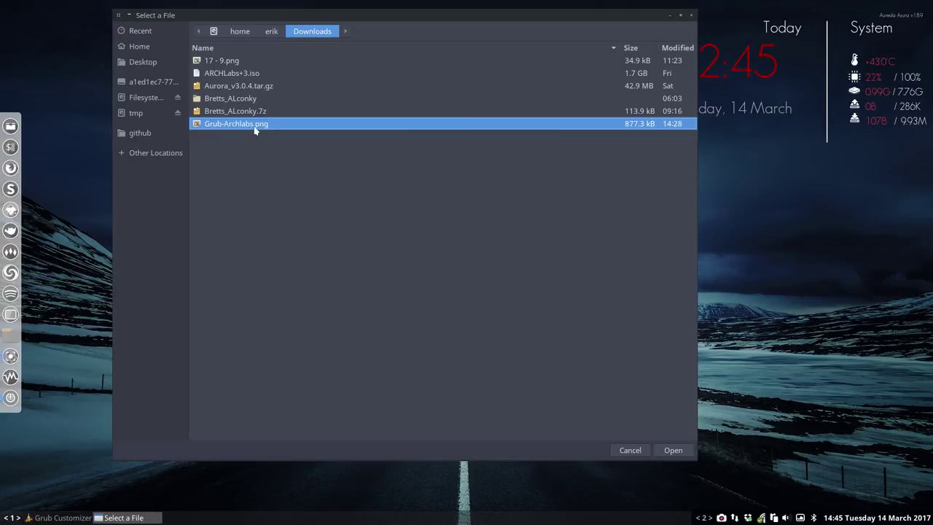
{"action": "left_click", "coordinate": [673, 449]}
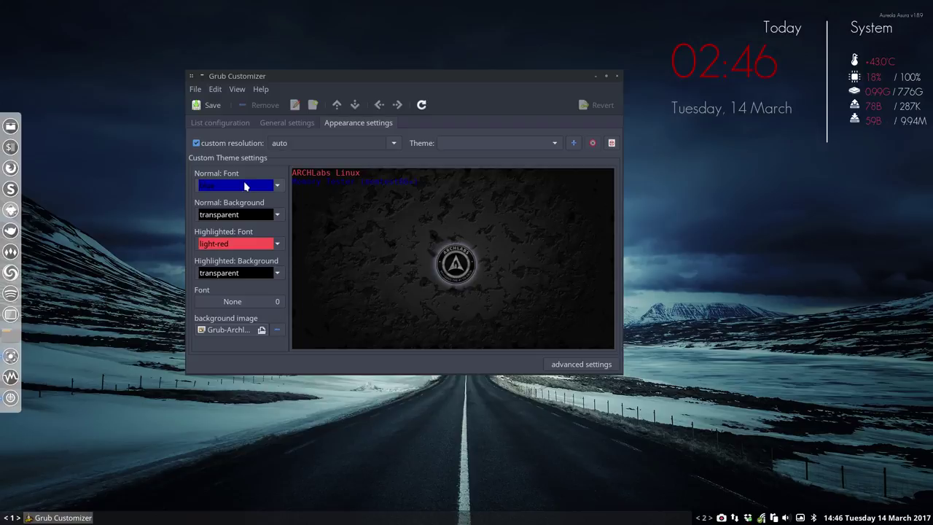
{"action": "left_click", "coordinate": [241, 216]}
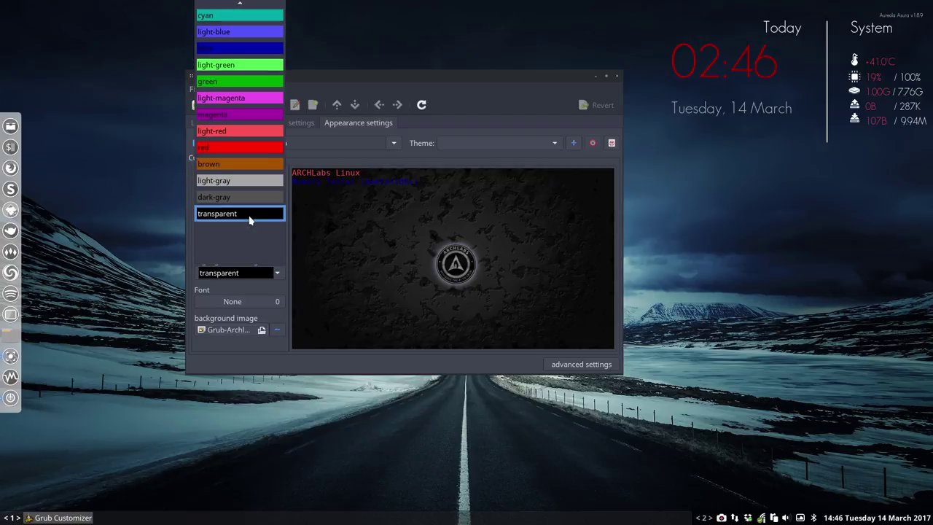
{"action": "left_click", "coordinate": [249, 216]}
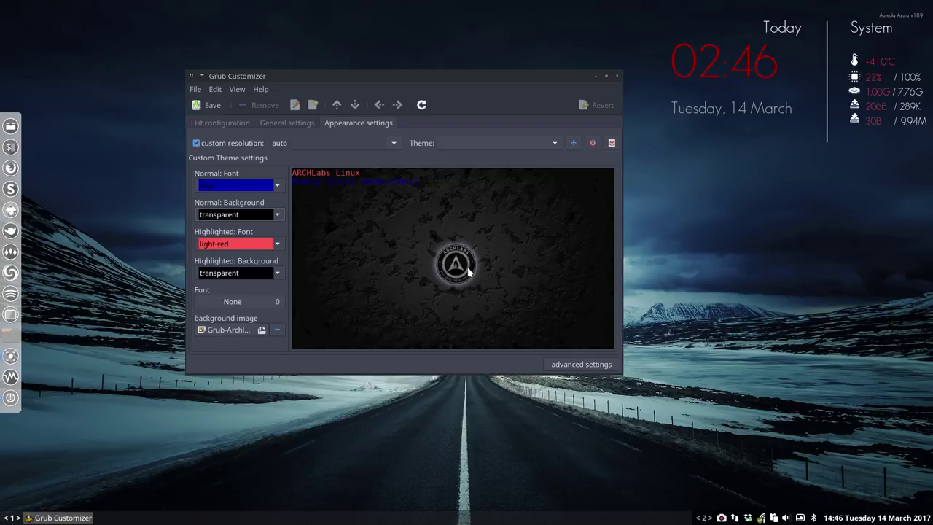
Check Grub-Archlabs.png's properties in Insync: a 3.4 MB PNG, 3840x2160 pixels
{"action": "left_click_drag", "start_coordinate": [440, 78], "coordinate": [667, 106]}
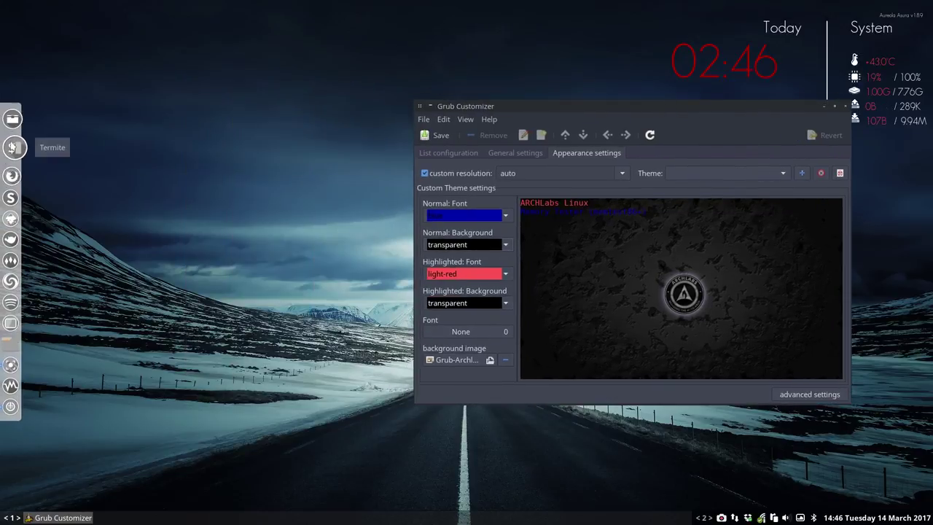
{"action": "left_click", "coordinate": [12, 126]}
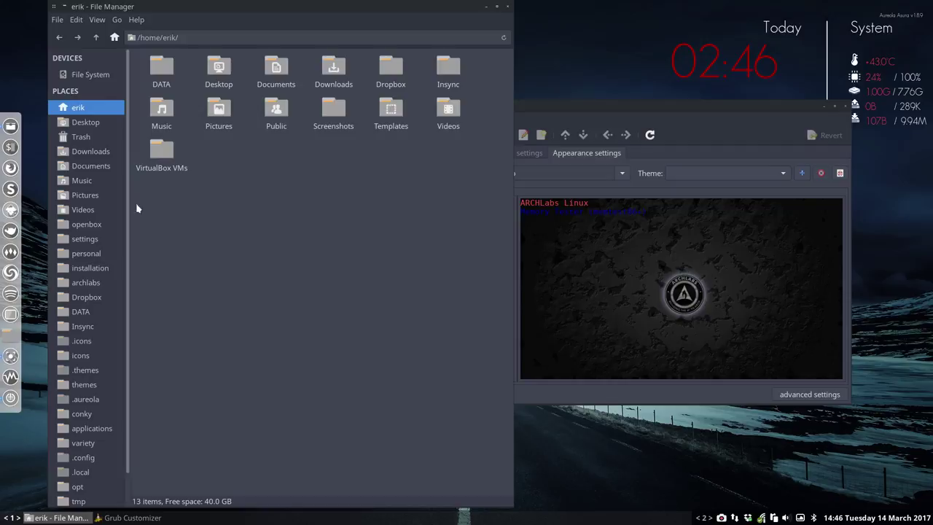
{"action": "left_click", "coordinate": [88, 329]}
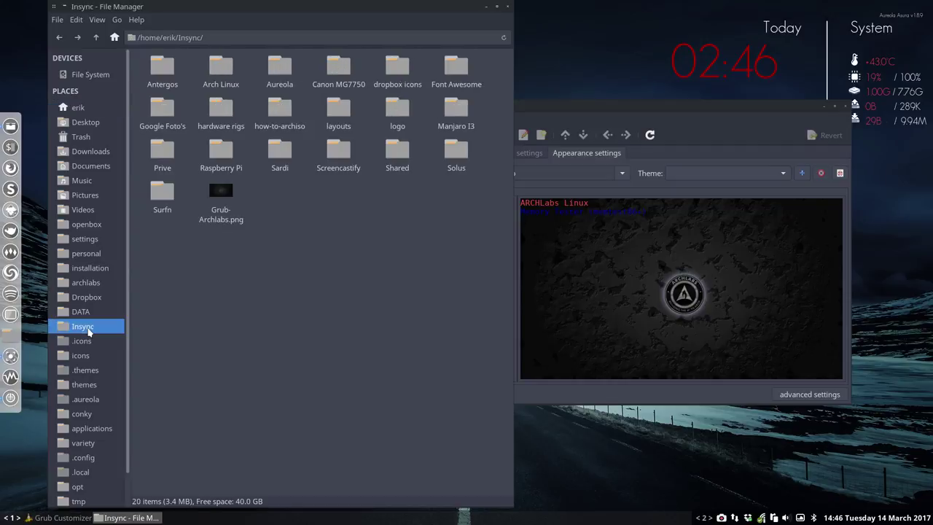
{"action": "left_click", "coordinate": [228, 195]}
{"action": "right_click", "coordinate": [228, 194]}
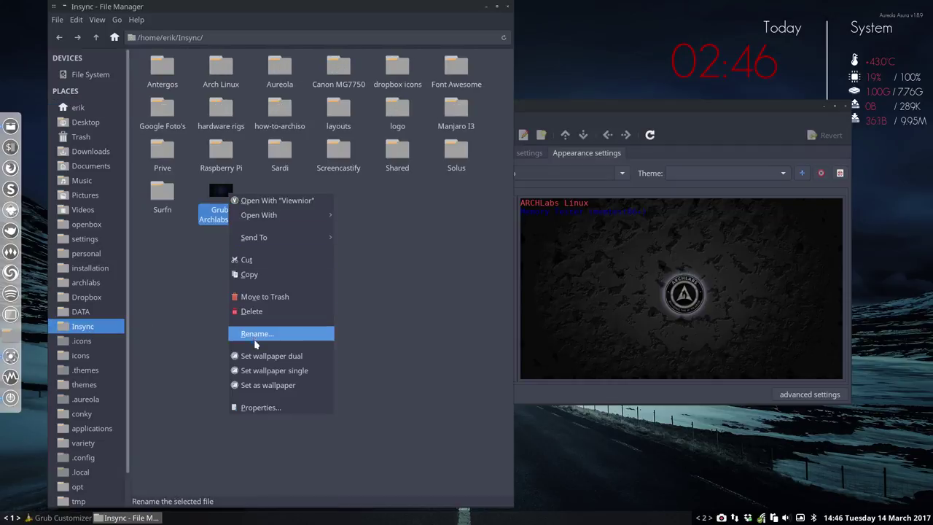
{"action": "left_click", "coordinate": [263, 406]}
{"action": "left_click", "coordinate": [300, 151]}
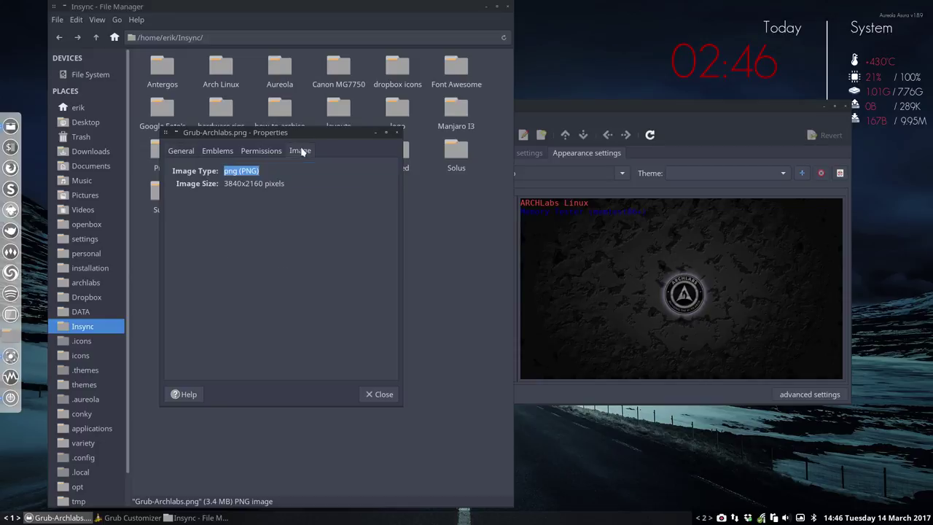
{"action": "left_click_drag", "start_coordinate": [226, 183], "coordinate": [246, 184]}
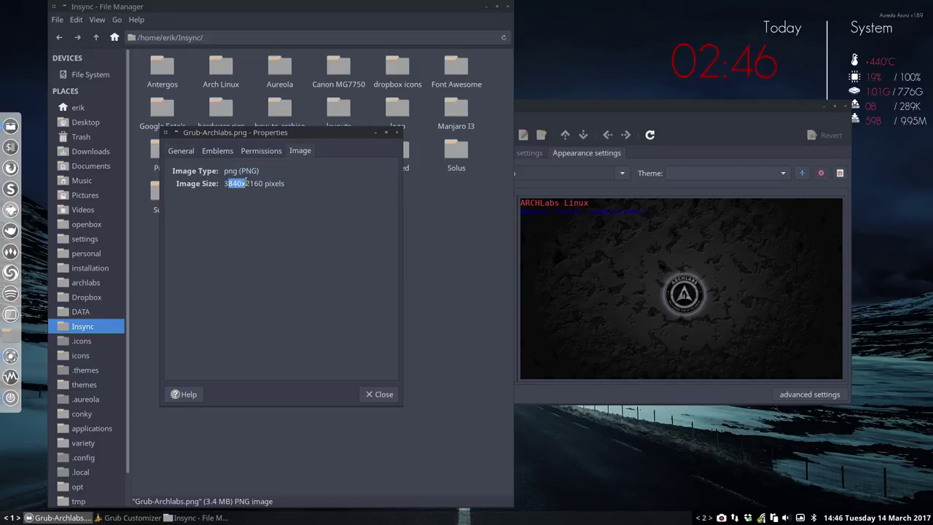
{"action": "left_click", "coordinate": [248, 183]}
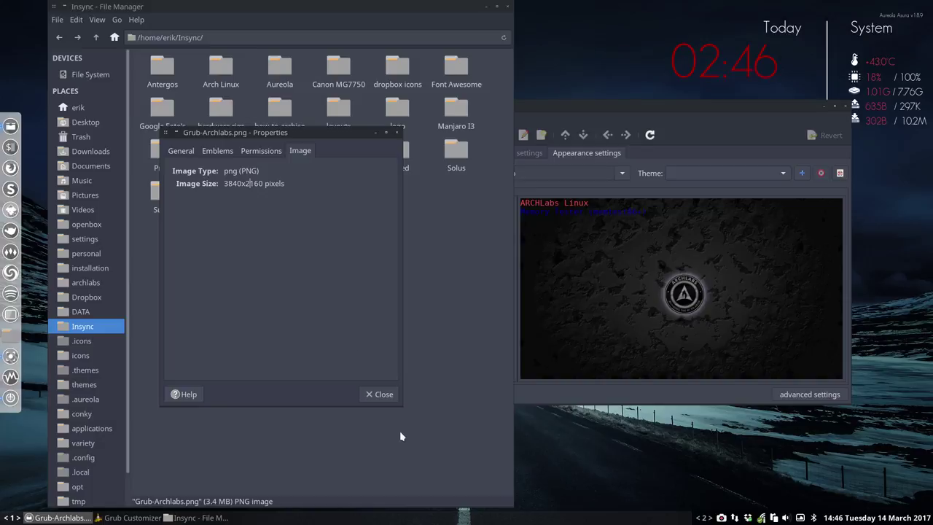
{"action": "left_click", "coordinate": [377, 393]}
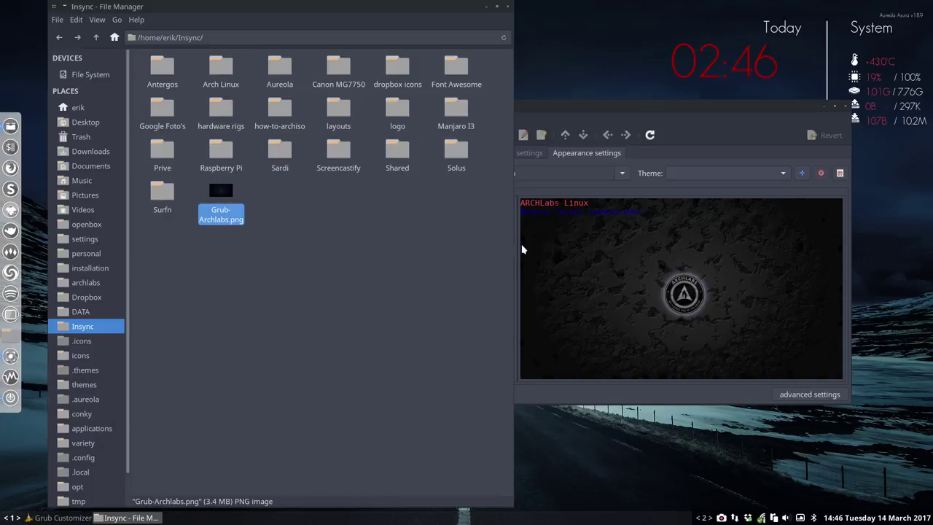
Save the appearance settings from the Grub Customizer toolbar and let the update finish
{"action": "left_click", "coordinate": [601, 291]}
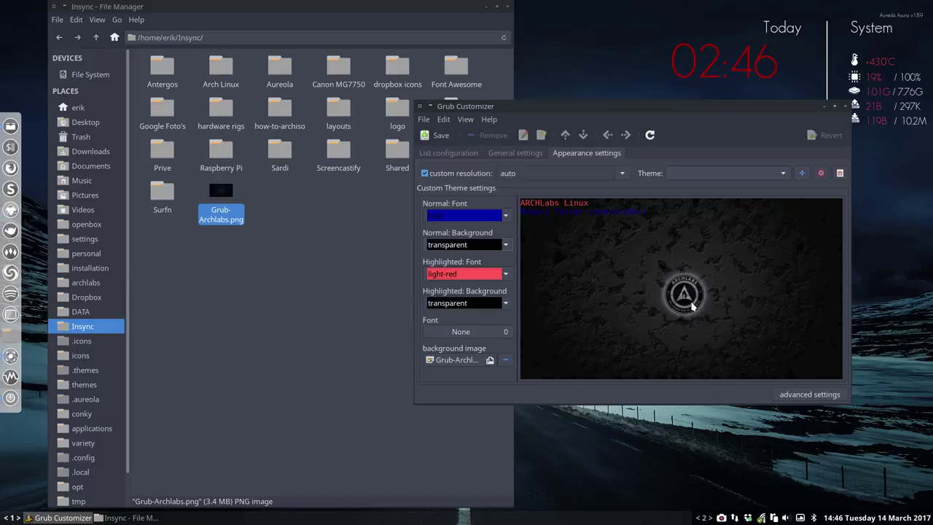
{"action": "left_click", "coordinate": [440, 137]}
{"action": "left_click", "coordinate": [352, 350]}
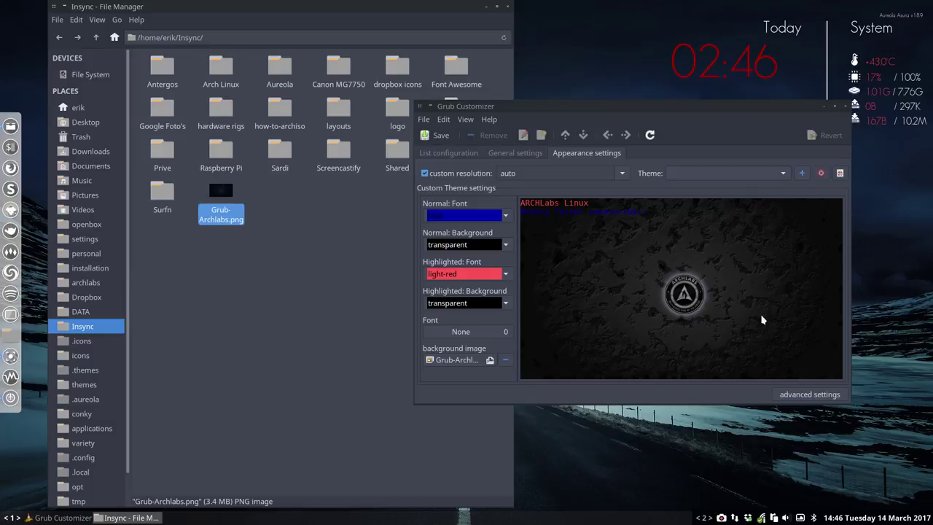
{"action": "left_click", "coordinate": [762, 321]}
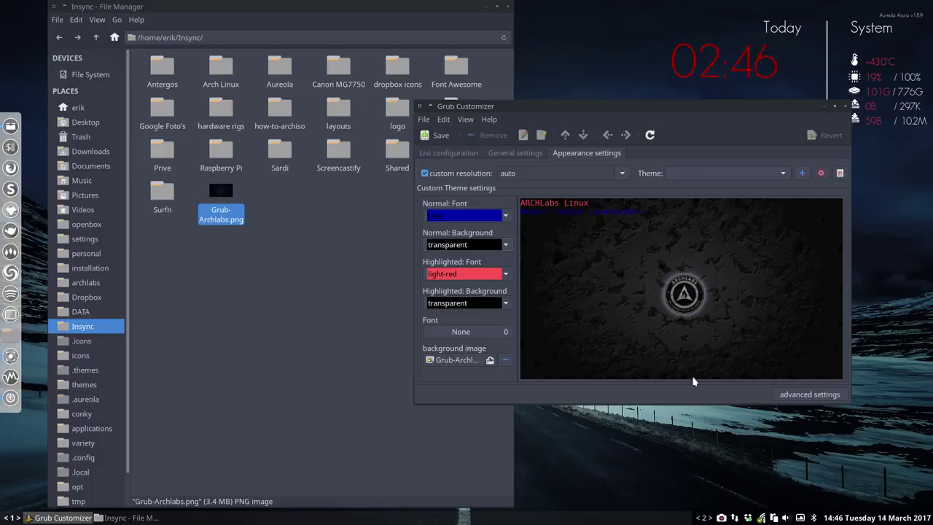